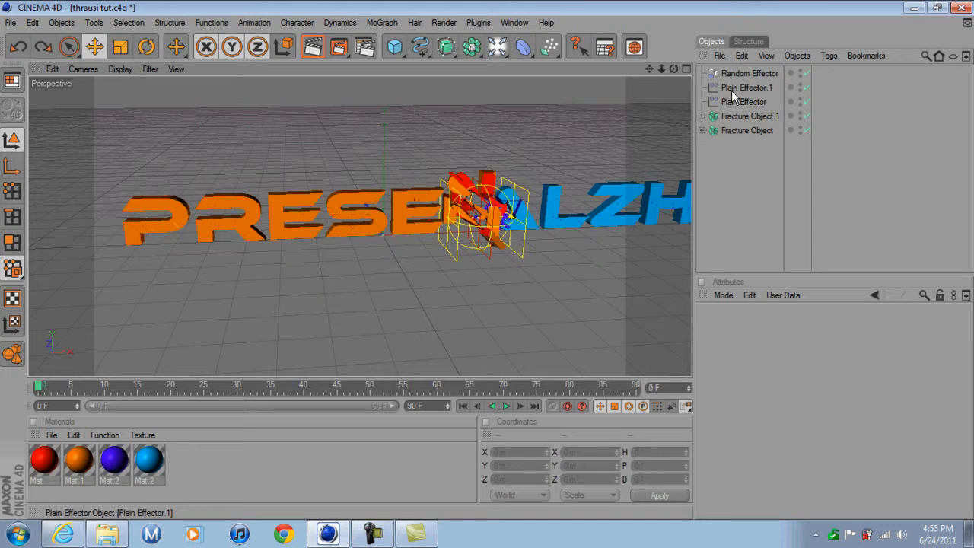
# Step: Move the Random Effector, Plain Effector.1 and Plain Effector together along X to about -1237 m, at the start of the blue text
pyautogui.click(739, 74)
pyautogui.keyDown('ctrl'); pyautogui.click(734, 101); pyautogui.keyUp('ctrl')
pyautogui.keyDown('ctrl'); pyautogui.click(738, 87); pyautogui.keyUp('ctrl')
pyautogui.moveTo(573, 217); pyautogui.dragTo(81, 226)
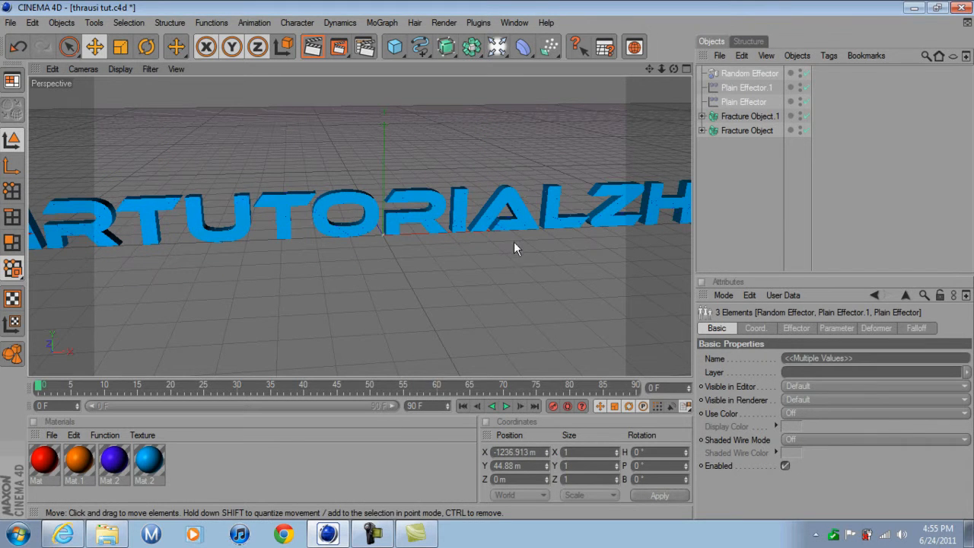
# Step: Turn on automatic keyframing and move the three selected effectors along X to about 1480 m, past the end of the text, at frame 0
pyautogui.scroll(-1, 518, 238)
pyautogui.scroll(-3, 526, 236)
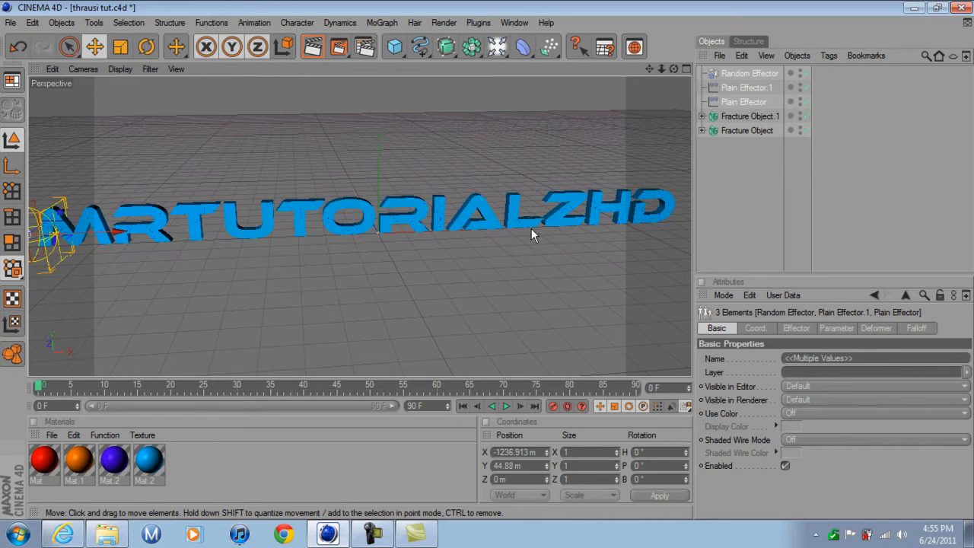
pyautogui.scroll(-1, 309, 207)
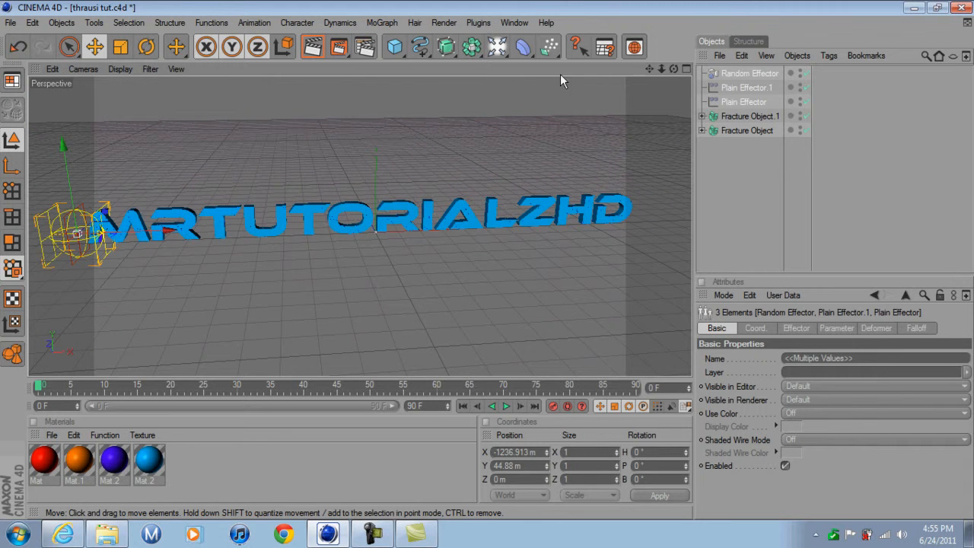
pyautogui.moveTo(673, 68); pyautogui.dragTo(672, 80)
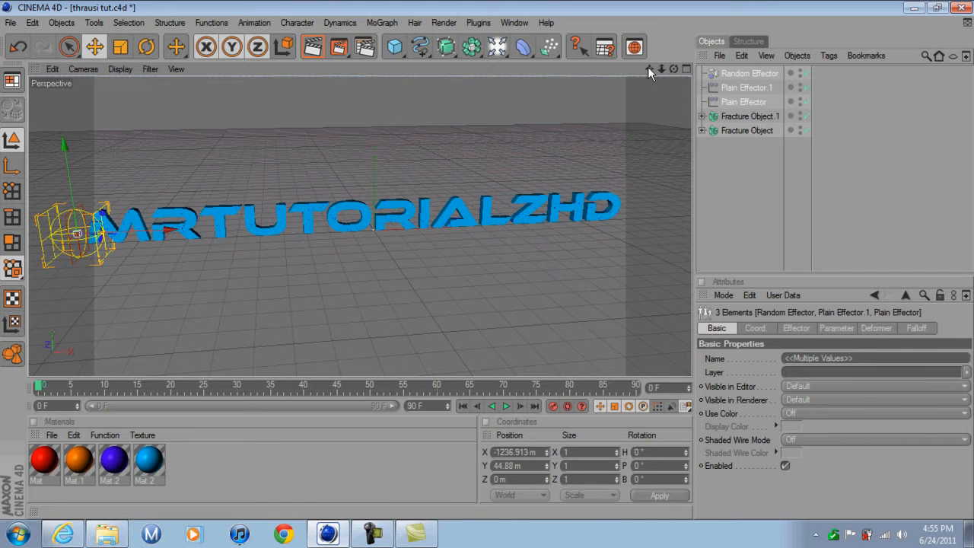
pyautogui.moveTo(649, 68); pyautogui.dragTo(655, 68)
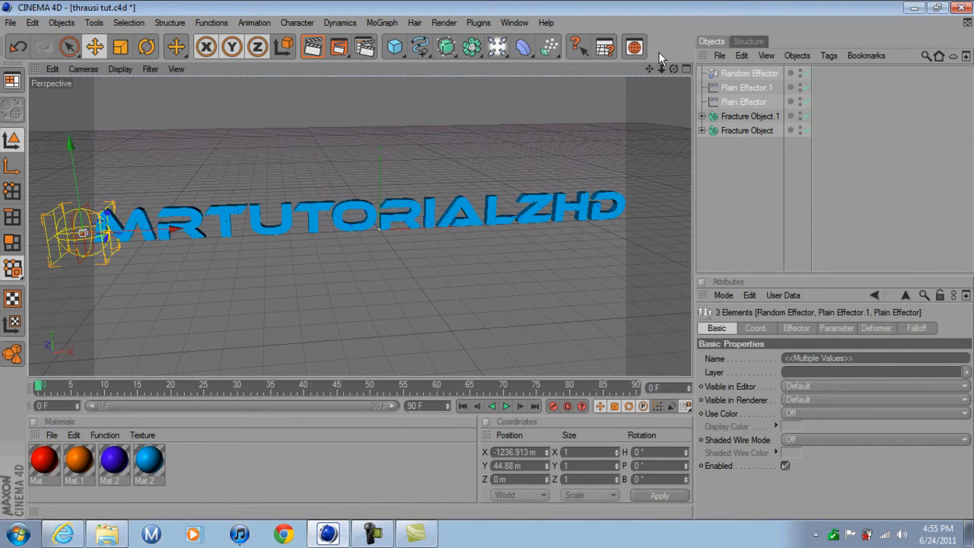
pyautogui.scroll(-2, 447, 226)
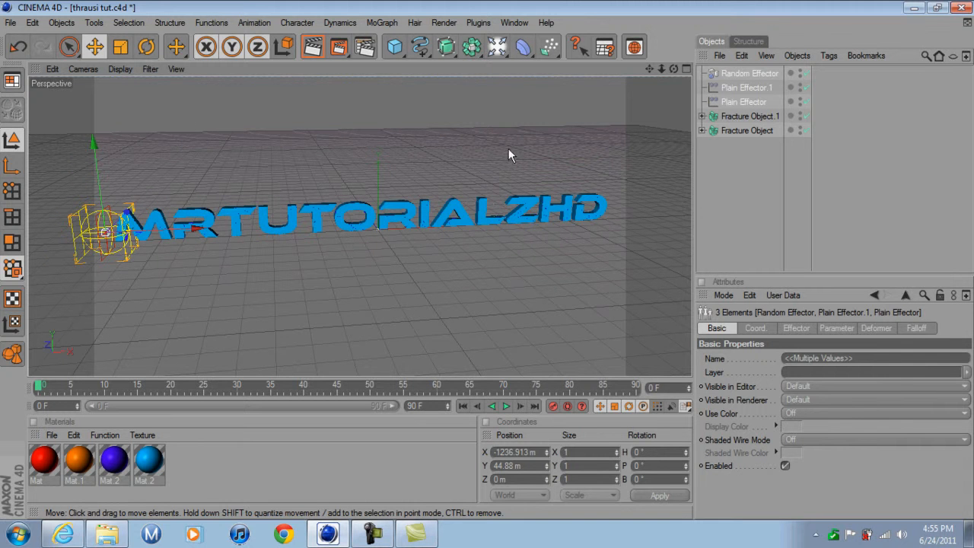
pyautogui.moveTo(650, 70); pyautogui.dragTo(650, 77)
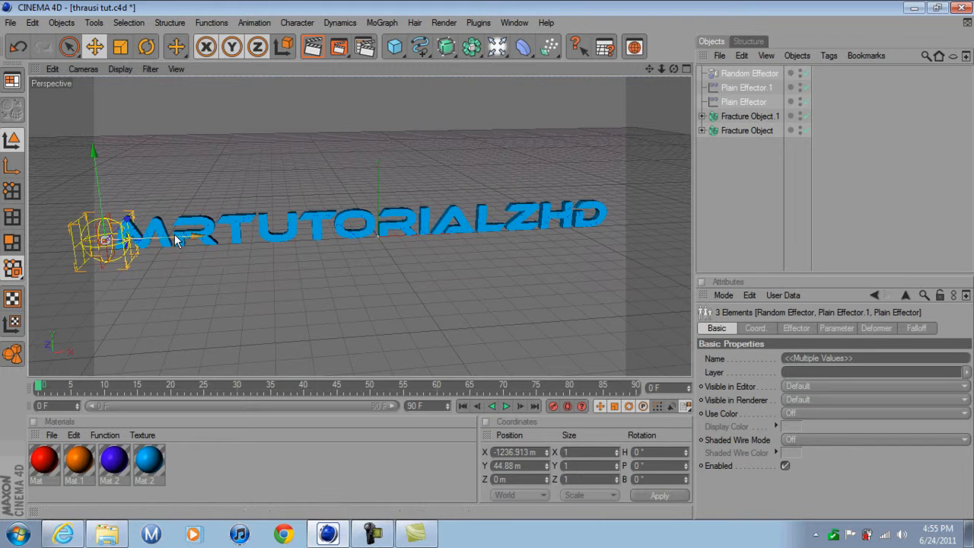
pyautogui.click(568, 406)
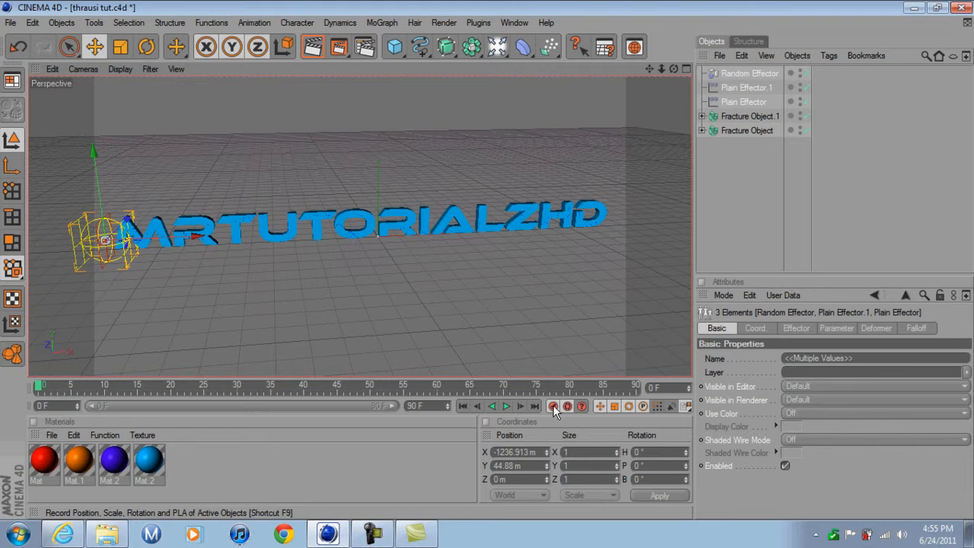
pyautogui.moveTo(194, 236); pyautogui.dragTo(332, 236)
pyautogui.moveTo(236, 237); pyautogui.dragTo(656, 217)
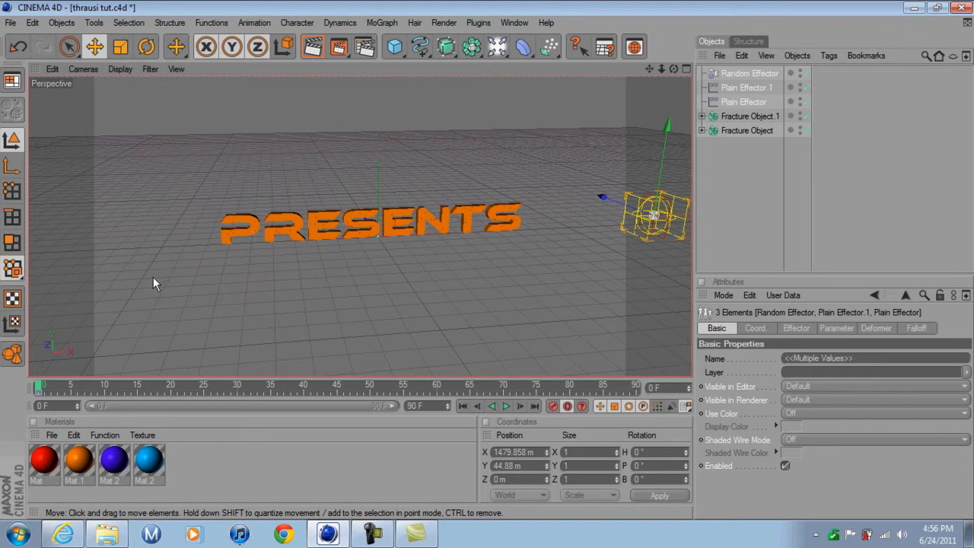
# Step: Set the animation length to 120 frames and go to frame 120
pyautogui.moveTo(40, 386); pyautogui.dragTo(700, 346)
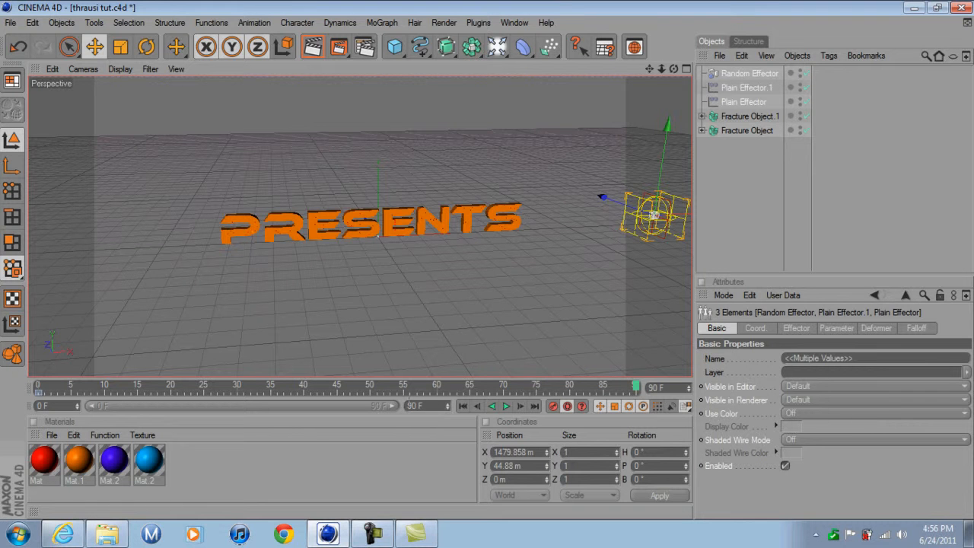
pyautogui.moveTo(414, 406); pyautogui.dragTo(354, 432)
pyautogui.write('120')
pyautogui.click(338, 438)
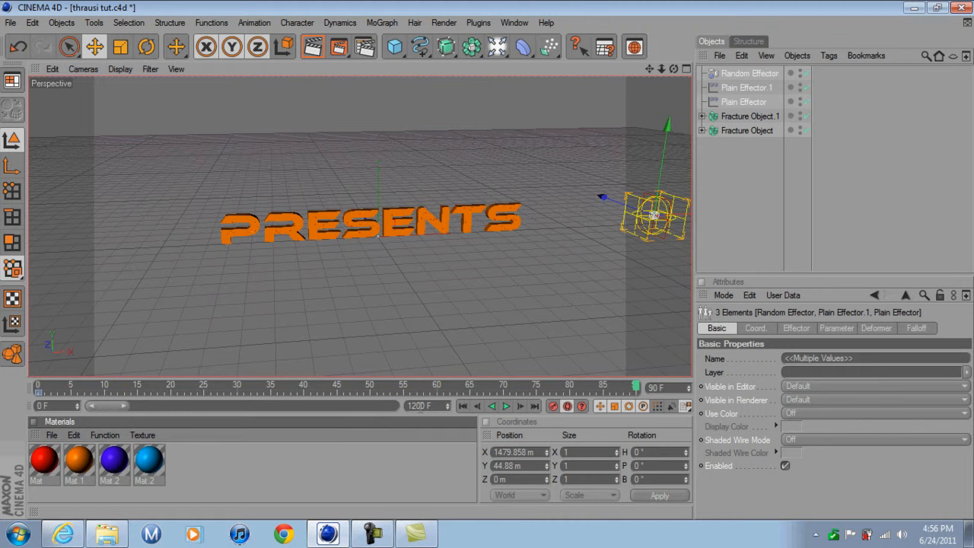
pyautogui.click(422, 406)
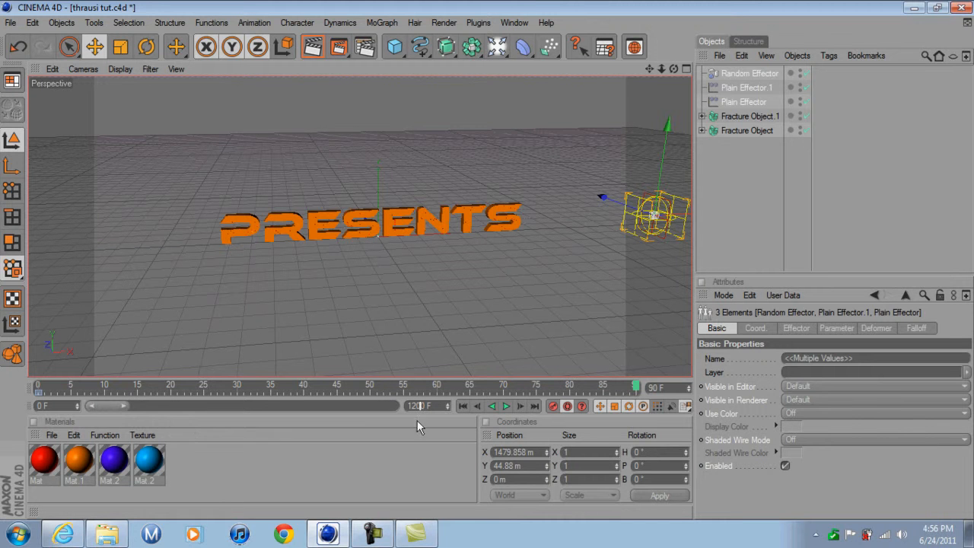
pyautogui.click(386, 459)
pyautogui.moveTo(267, 408)
pyautogui.mouseDown()
pyautogui.moveTo(609, 366)
pyautogui.moveTo(661, 383)
pyautogui.mouseUp()
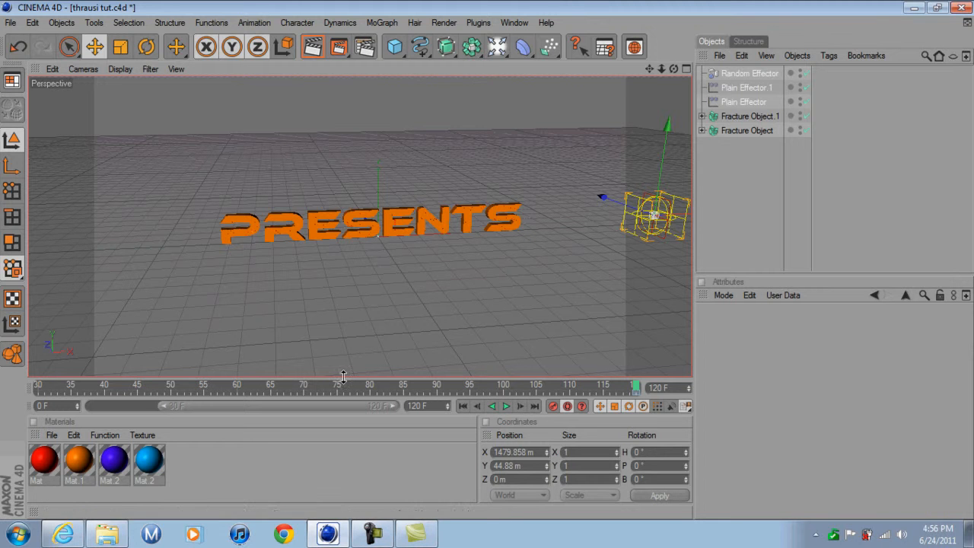
# Step: Keyframe the random and both plain effectors at frame 120 by moving them together along X to about -1384 m
pyautogui.click(744, 221)
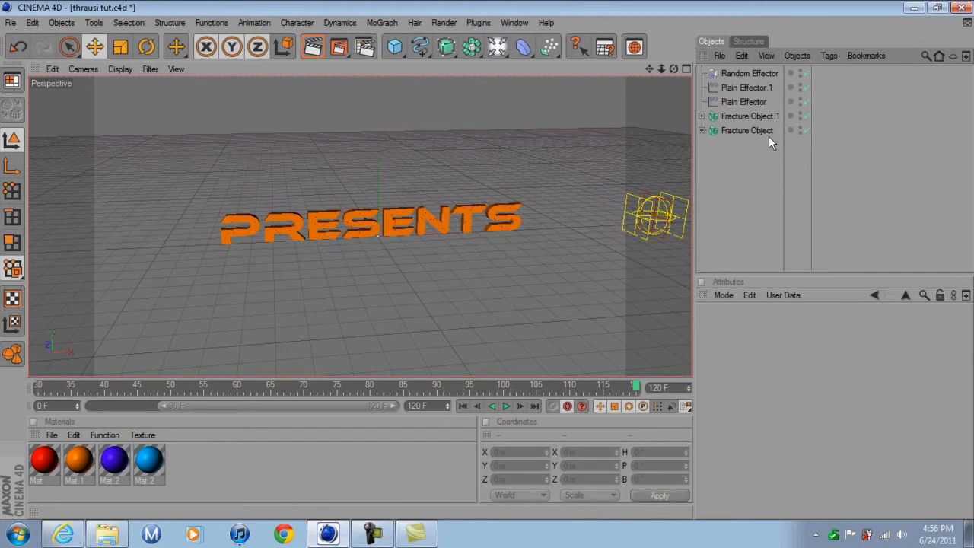
pyautogui.click(749, 74)
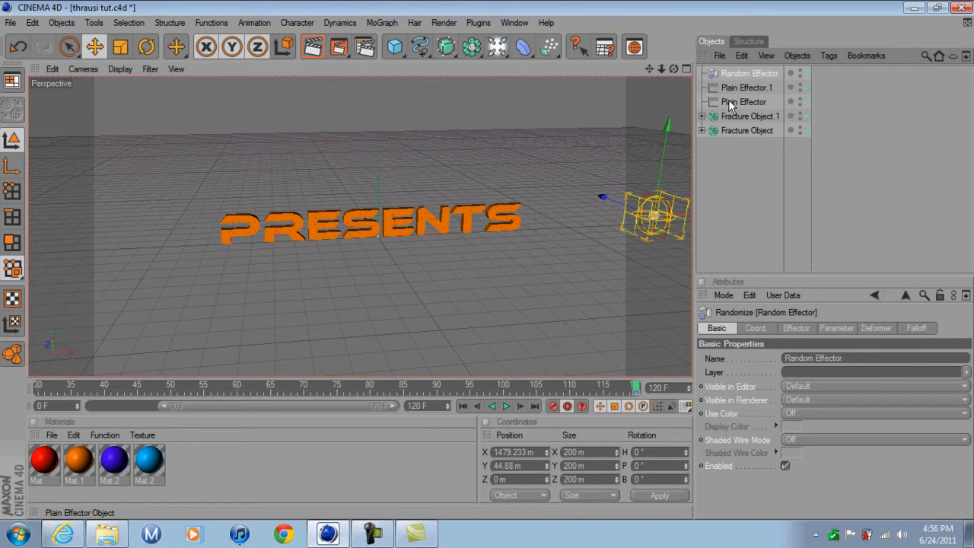
pyautogui.keyDown('ctrl'); pyautogui.click(733, 103); pyautogui.keyUp('ctrl')
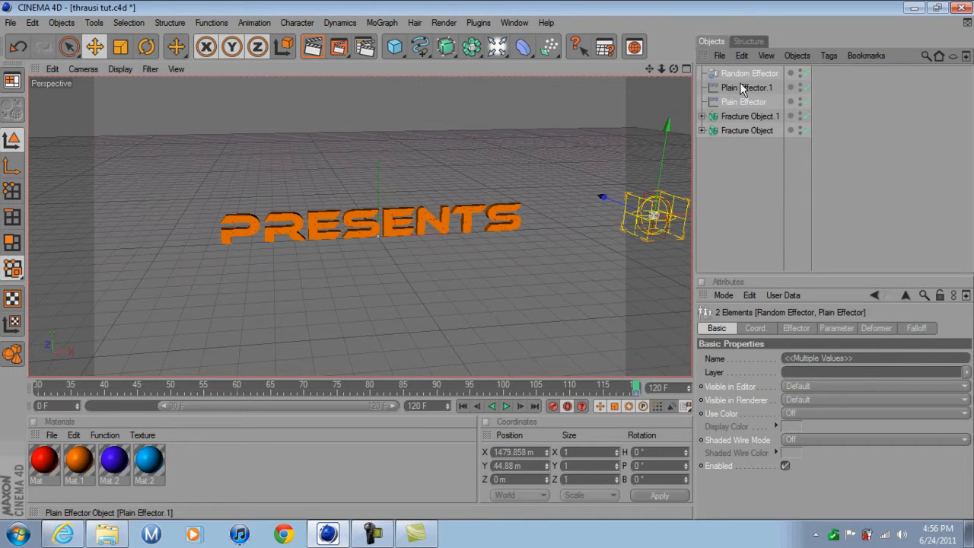
pyautogui.keyDown('ctrl'); pyautogui.click(739, 87); pyautogui.keyUp('ctrl')
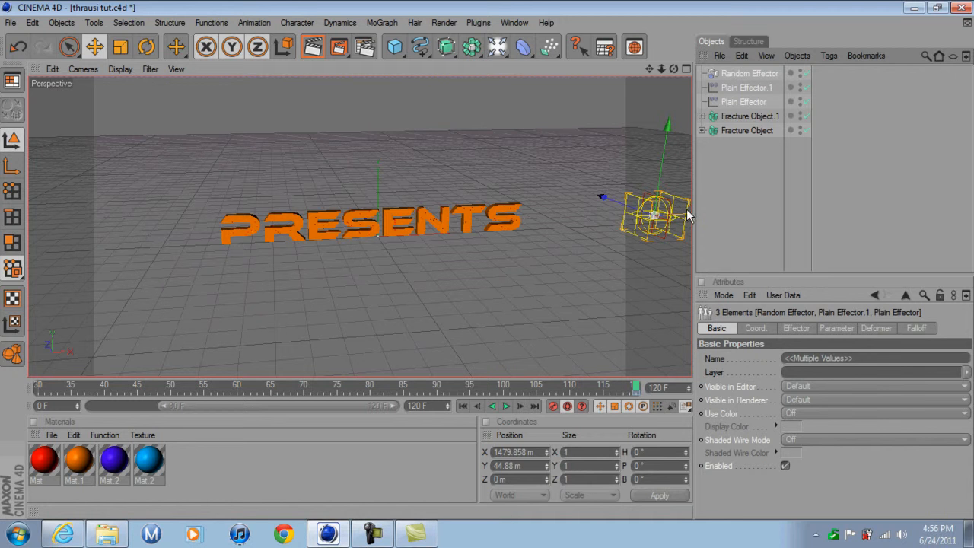
pyautogui.moveTo(689, 210); pyautogui.dragTo(162, 237)
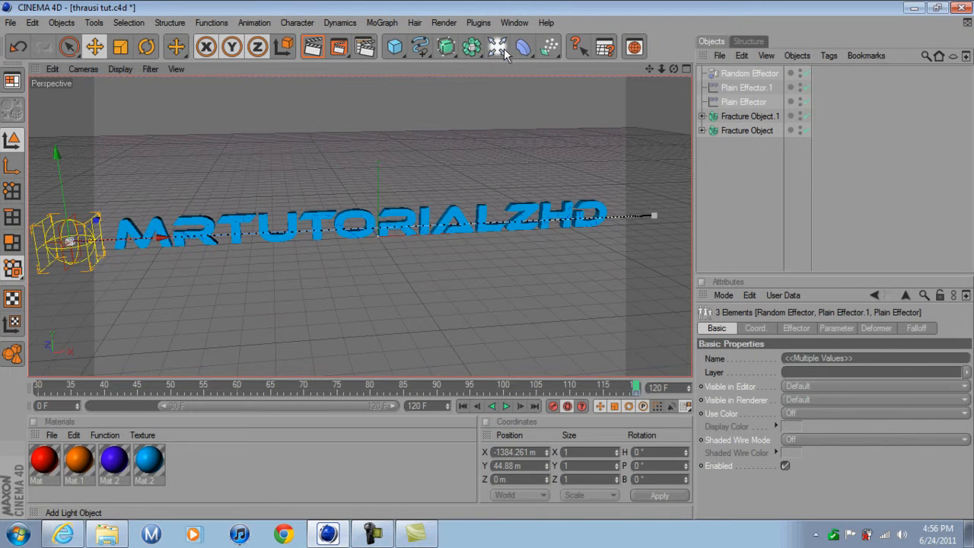
# Step: Add a Camera object from the current view and look through it
pyautogui.moveTo(497, 47); pyautogui.dragTo(516, 43)
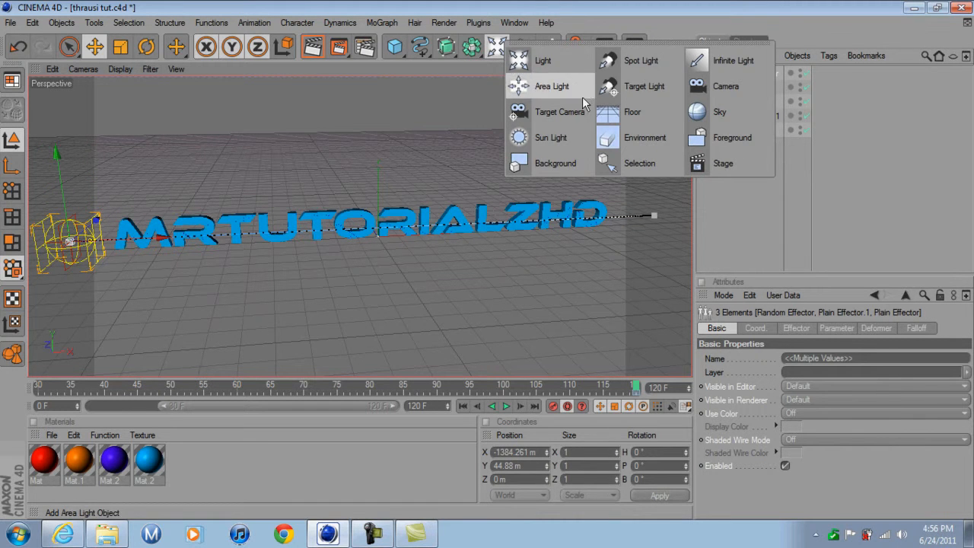
pyautogui.click(725, 88)
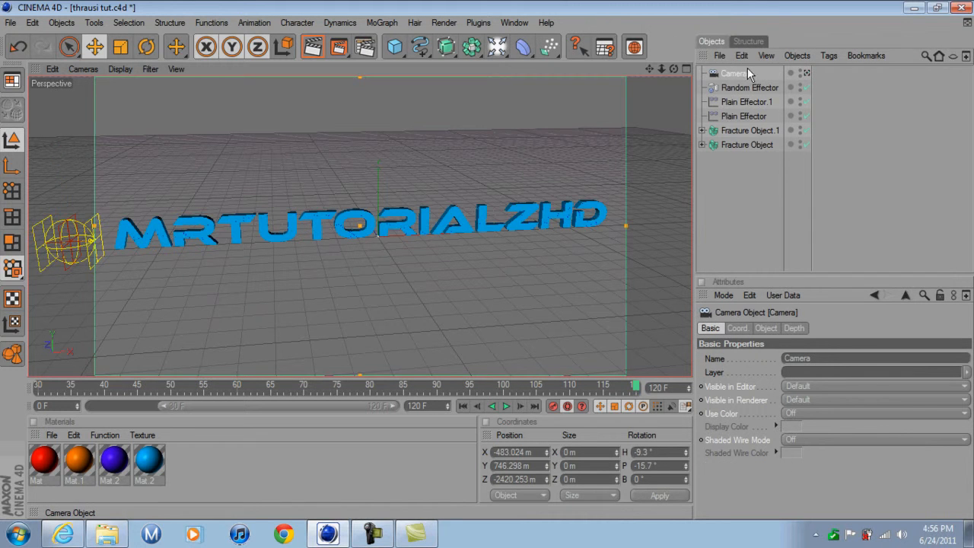
pyautogui.click(808, 72)
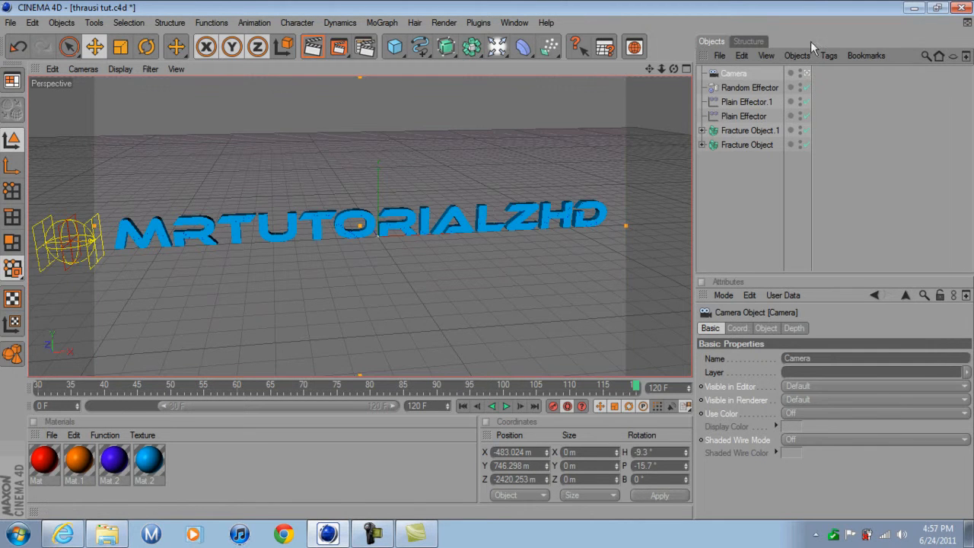
# Step: At frame 0, move the random and both plain effectors together along X to about -1373 m, before the start of the blue text
pyautogui.moveTo(188, 406); pyautogui.dragTo(64, 406)
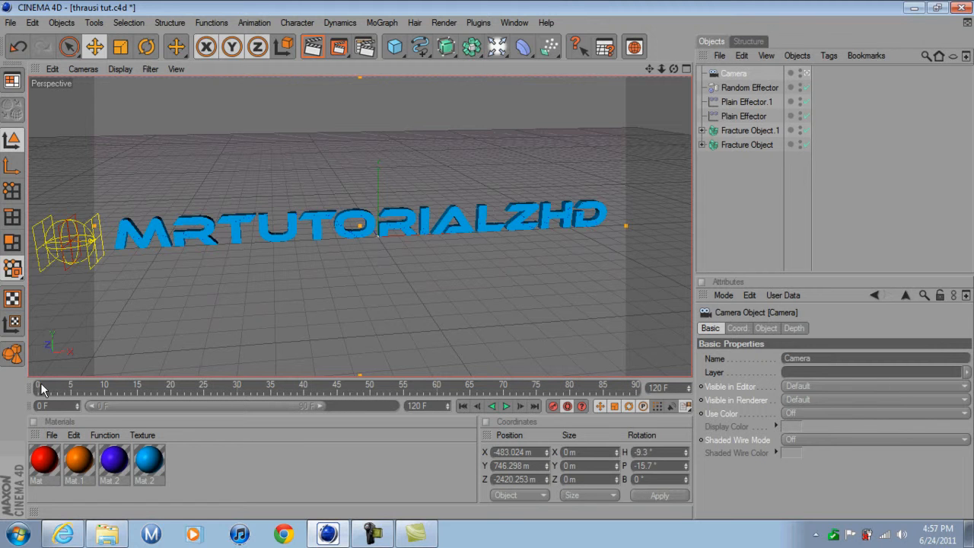
pyautogui.click(39, 384)
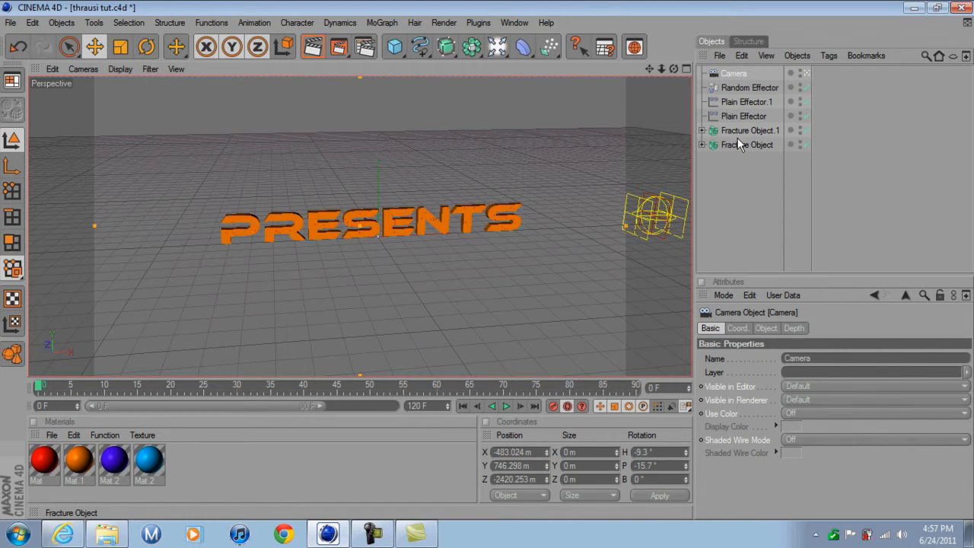
pyautogui.keyDown('ctrl'); pyautogui.click(742, 115); pyautogui.keyUp('ctrl')
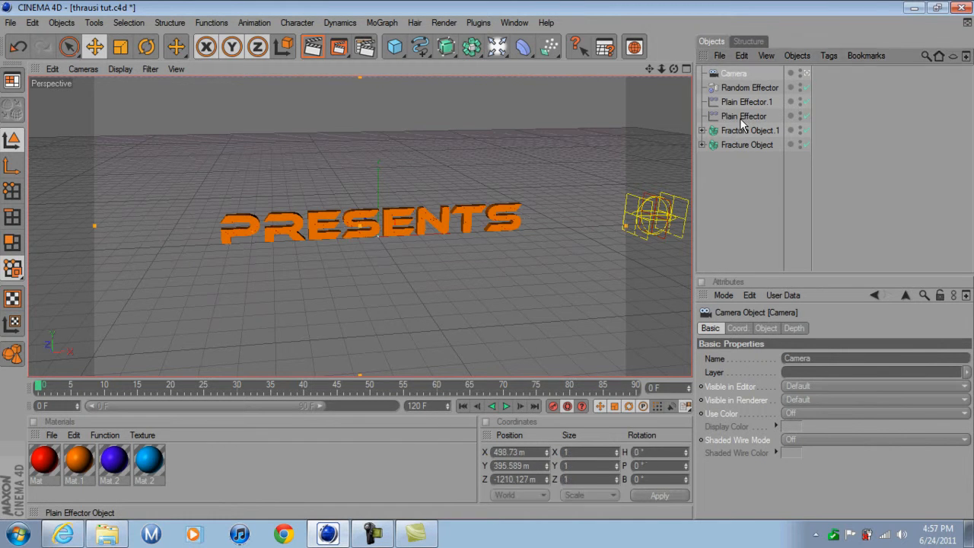
pyautogui.keyDown('ctrl'); pyautogui.click(737, 107); pyautogui.keyUp('ctrl')
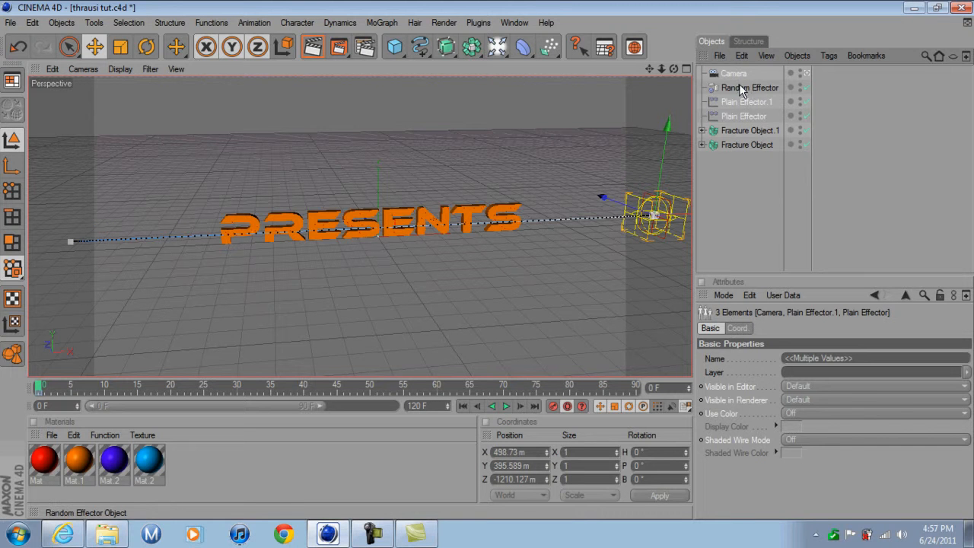
pyautogui.keyDown('ctrl'); pyautogui.click(740, 83); pyautogui.keyUp('ctrl')
pyautogui.keyDown('ctrl'); pyautogui.click(741, 86); pyautogui.keyUp('ctrl')
pyautogui.keyDown('ctrl'); pyautogui.click(741, 86); pyautogui.keyUp('ctrl')
pyautogui.click(844, 89)
pyautogui.click(744, 115)
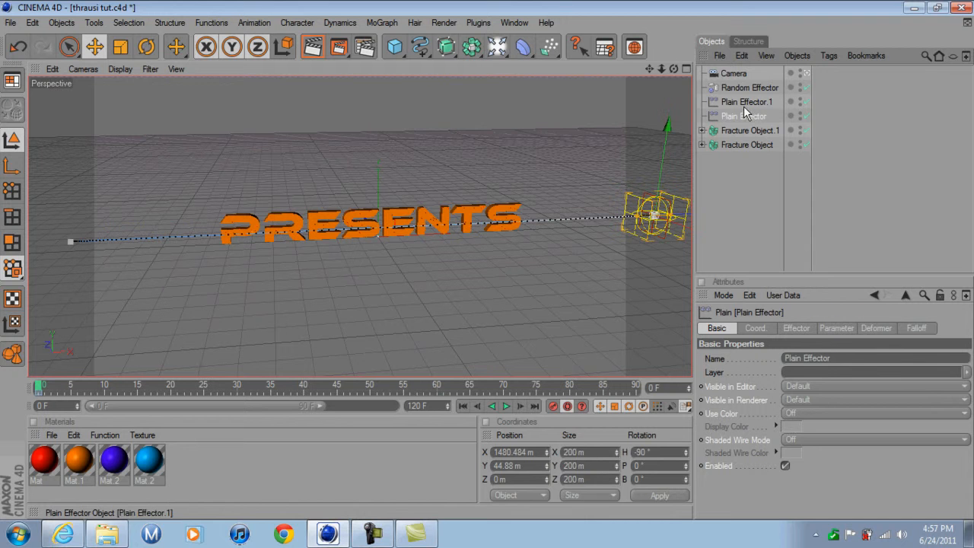
pyautogui.keyDown('ctrl'); pyautogui.click(744, 103); pyautogui.keyUp('ctrl')
pyautogui.keyDown('ctrl'); pyautogui.click(749, 89); pyautogui.keyUp('ctrl')
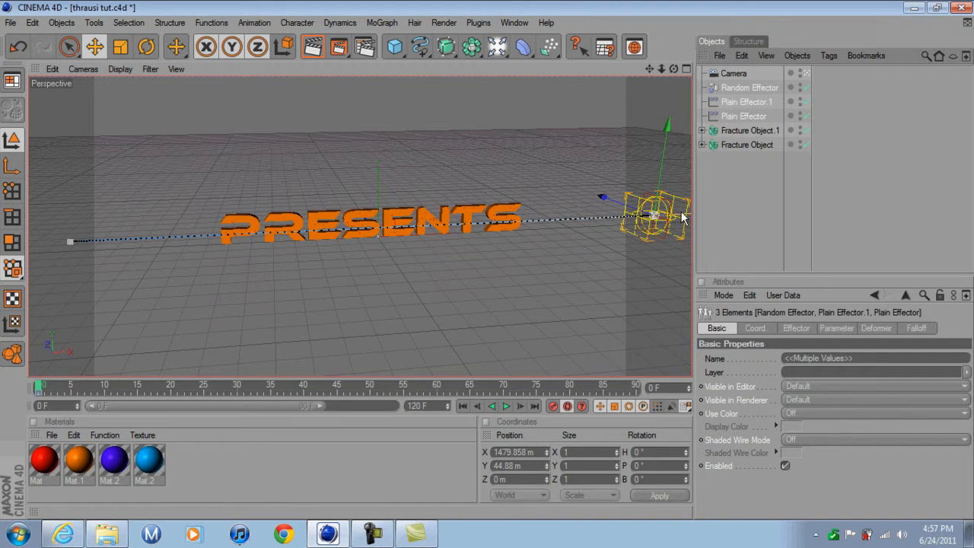
pyautogui.moveTo(684, 217); pyautogui.dragTo(100, 240)
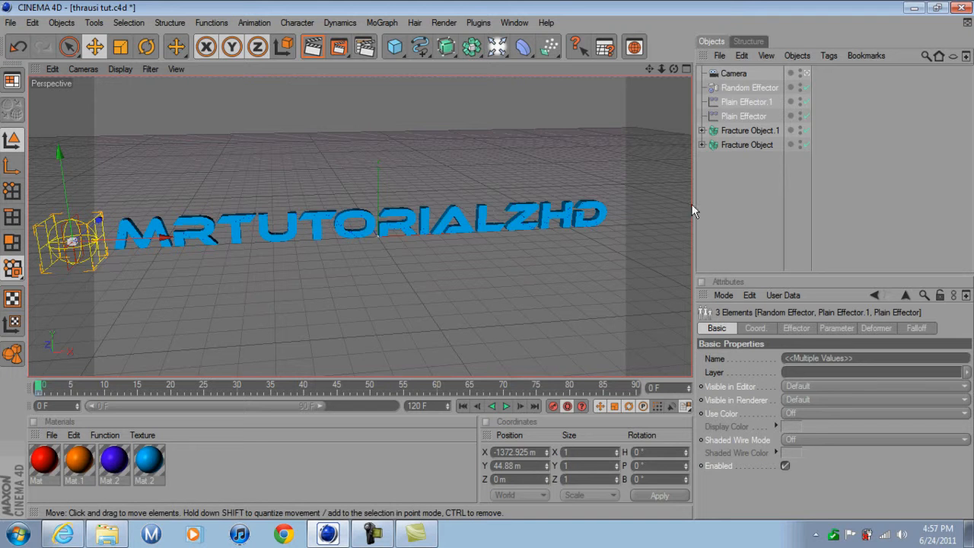
# Step: Extend the timeline's visible range to frames 0 to 120 and go to frame 120
pyautogui.click(736, 73)
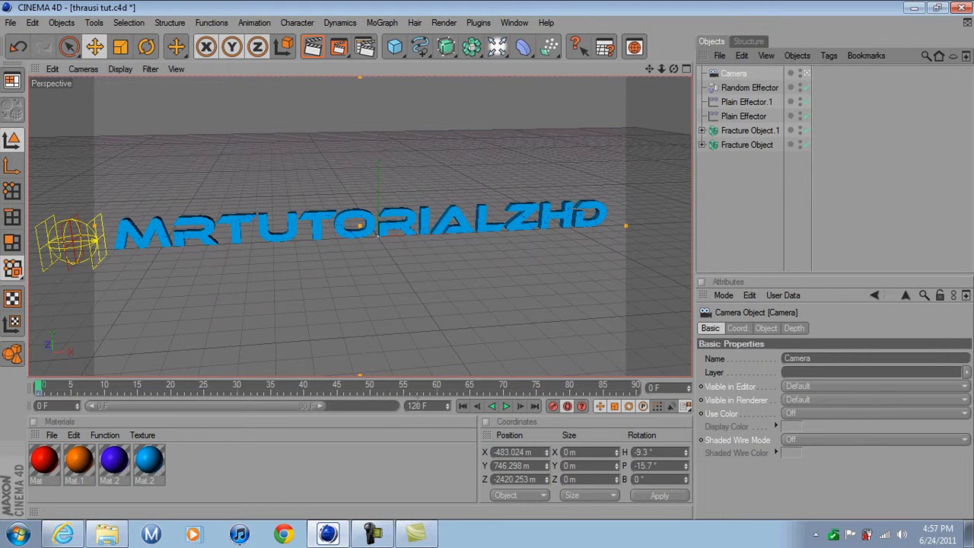
pyautogui.moveTo(320, 406); pyautogui.dragTo(400, 409)
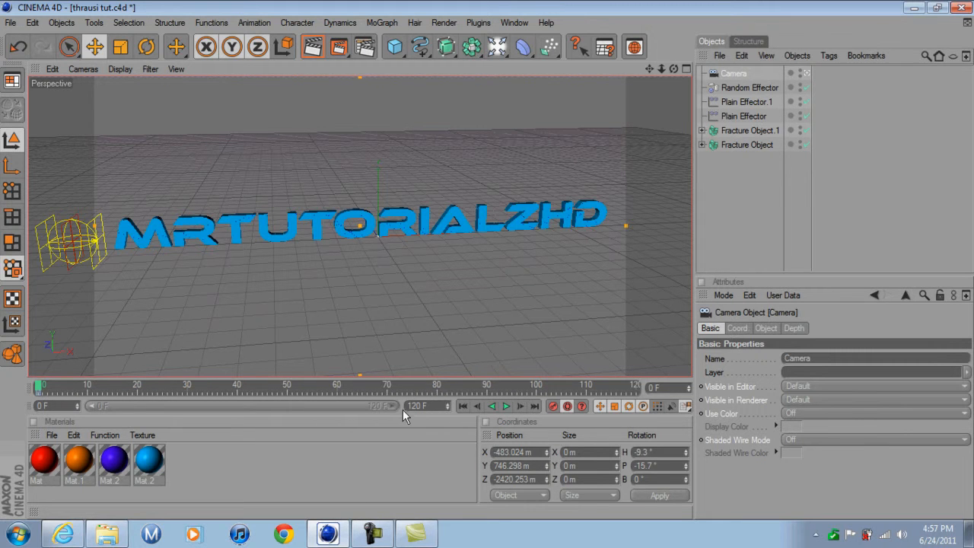
pyautogui.click(635, 387)
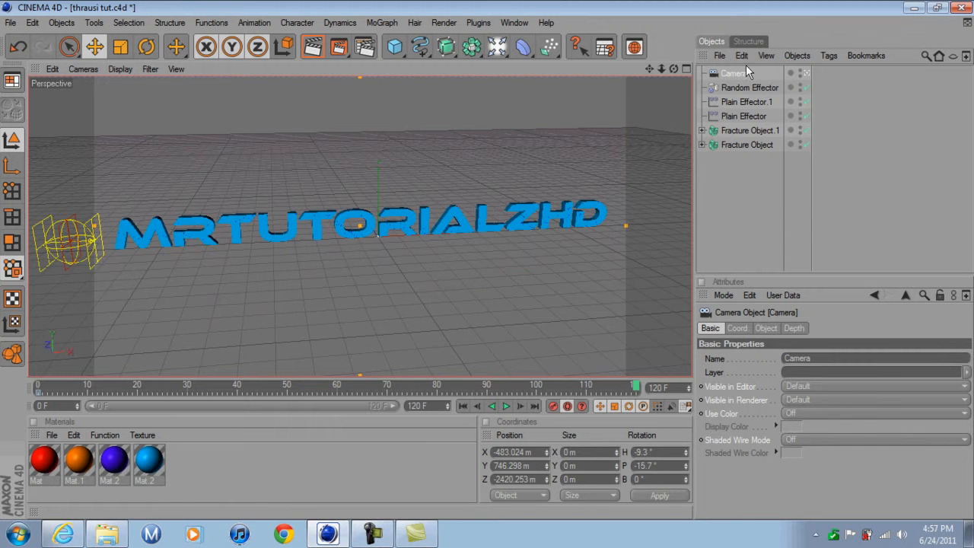
# Step: Move the Random Effector, Plain Effector.1 and Plain Effector together along X to about 1531 m at frame 120
pyautogui.click(730, 87)
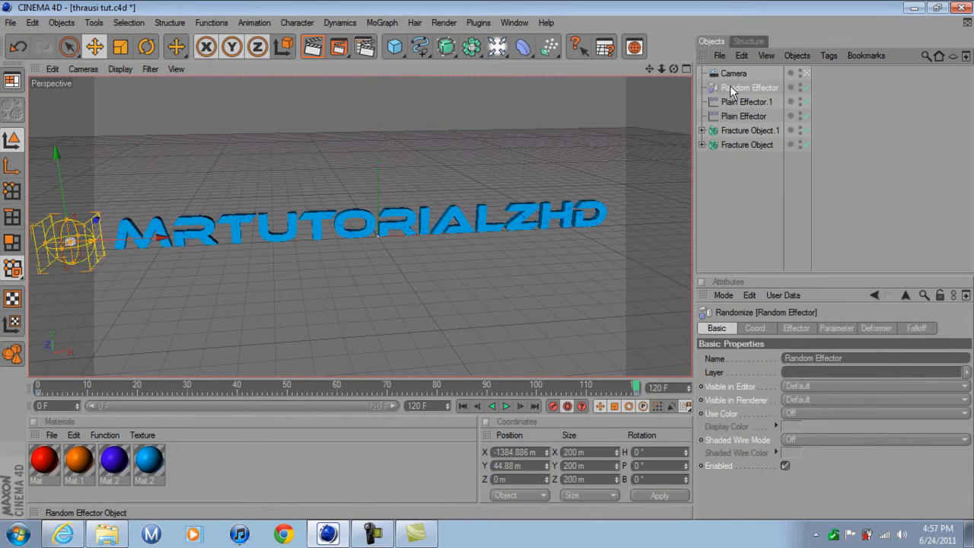
pyautogui.keyDown('ctrl'); pyautogui.click(732, 97); pyautogui.keyUp('ctrl')
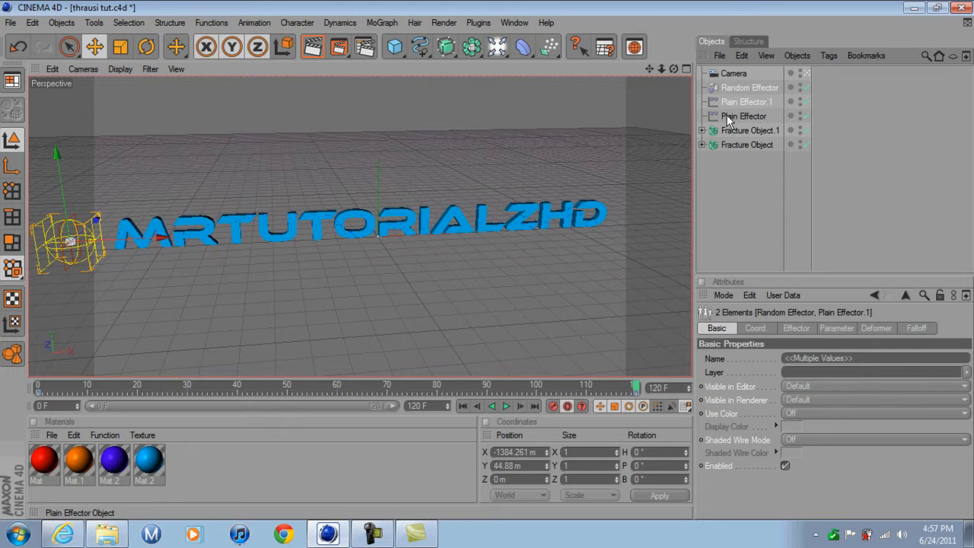
pyautogui.keyDown('ctrl'); pyautogui.click(727, 115); pyautogui.keyUp('ctrl')
pyautogui.moveTo(126, 239); pyautogui.dragTo(702, 216)
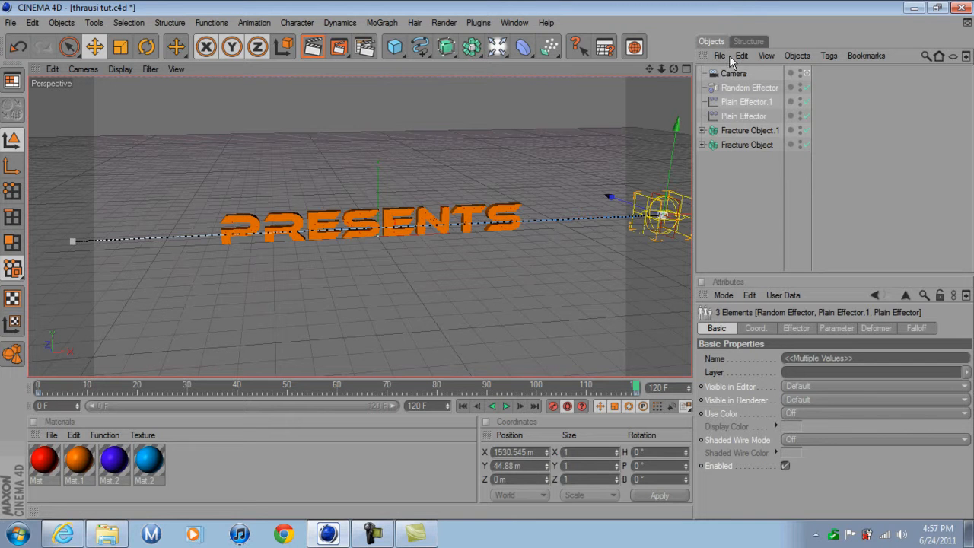
# Step: Keyframe the Camera at frame 120, and at frame 19 keyframe it moved to about X -543 m, Y 663 m, Z -2216 m
pyautogui.click(746, 72)
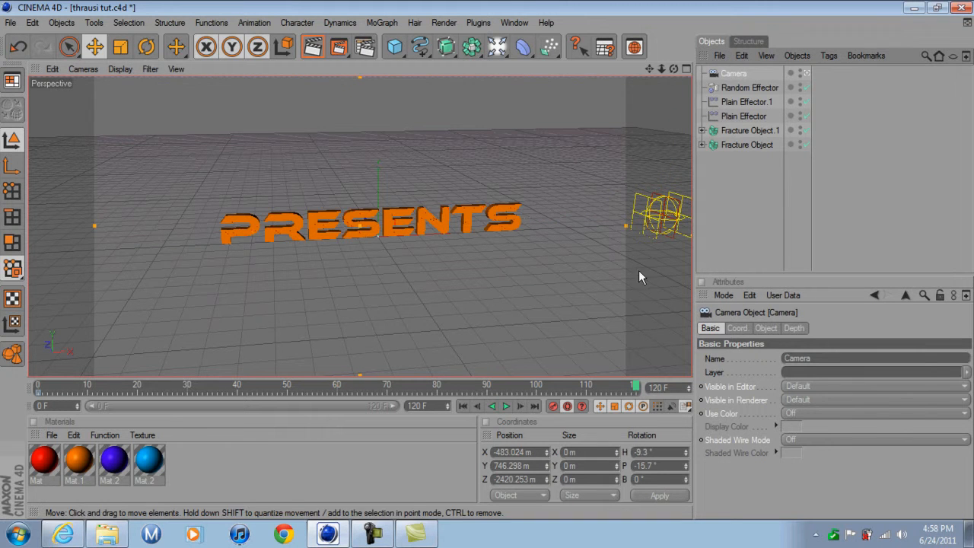
pyautogui.click(556, 404)
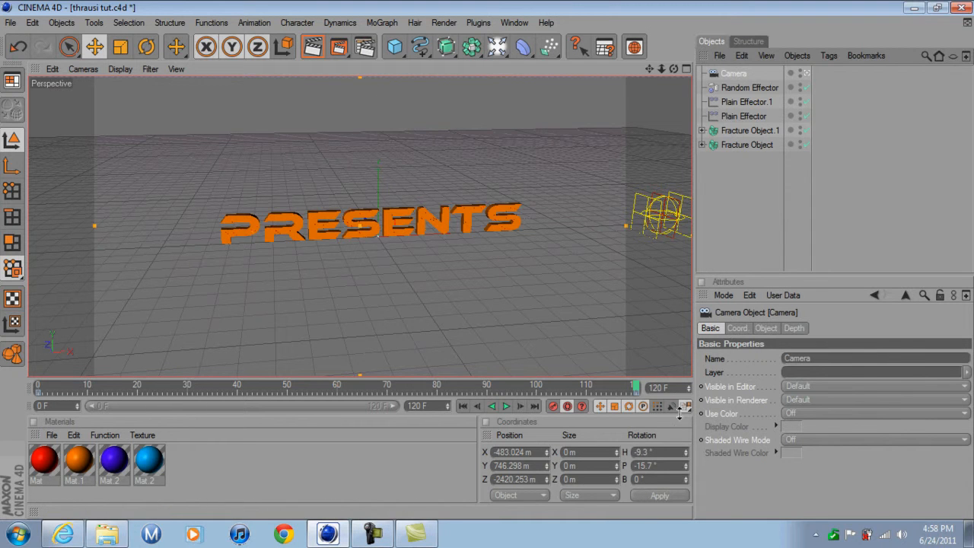
pyautogui.moveTo(640, 392); pyautogui.dragTo(135, 385)
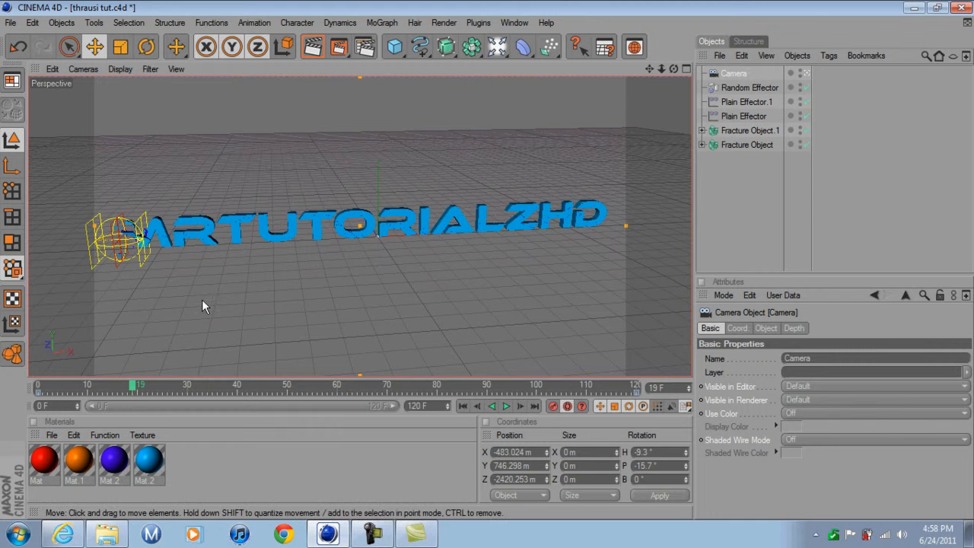
pyautogui.scroll(2, 208, 292)
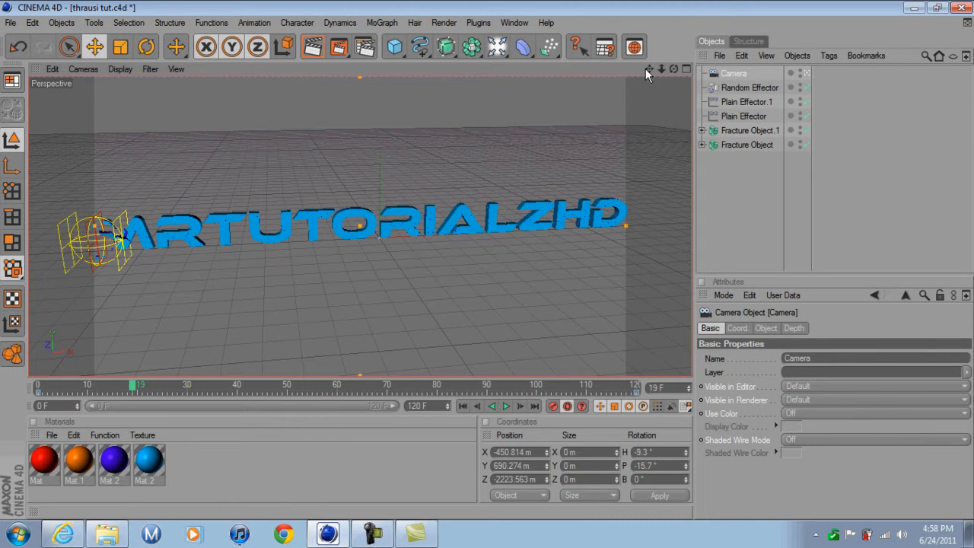
pyautogui.moveTo(649, 69); pyautogui.dragTo(671, 64)
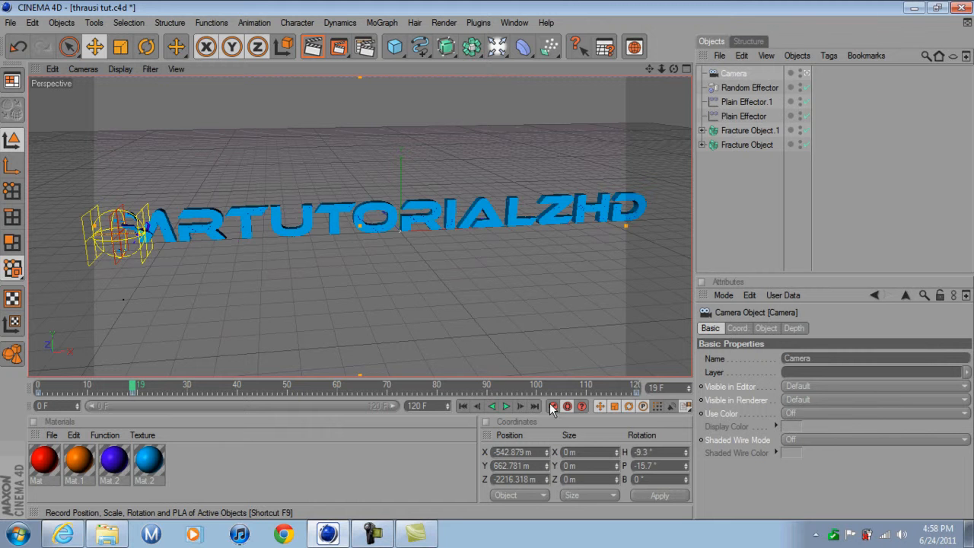
# Step: At frame 70, rotate the camera to H -13.4°, P -13.1°, move it in to about X -424 m, Y 621 m, Z -1964 m, and keyframe it
pyautogui.moveTo(233, 388); pyautogui.dragTo(387, 388)
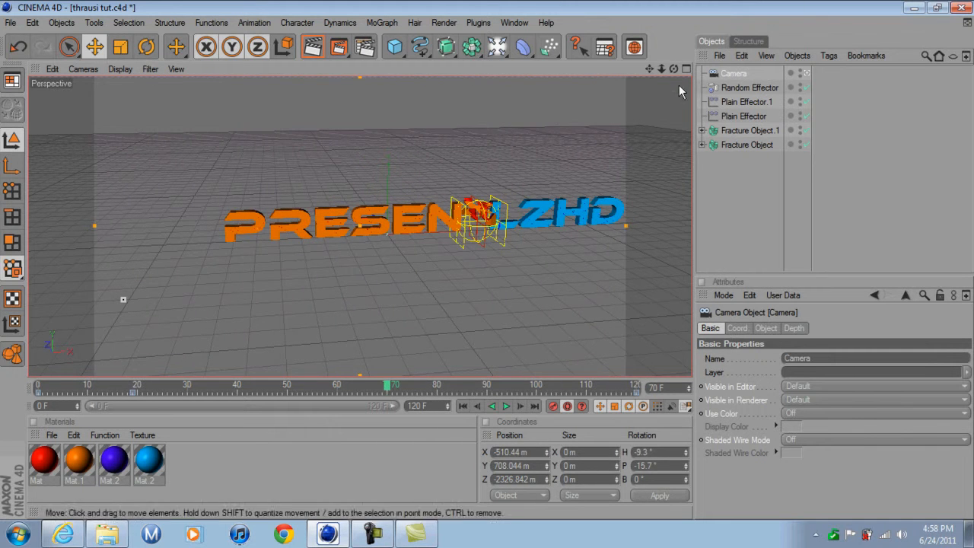
pyautogui.moveTo(674, 69); pyautogui.dragTo(653, 69)
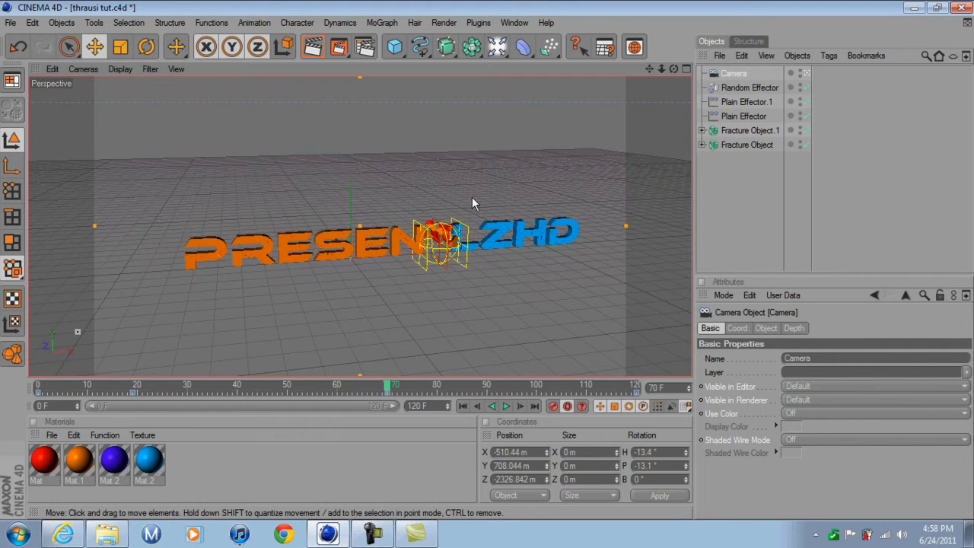
pyautogui.scroll(1, 472, 196)
pyautogui.scroll(1, 477, 190)
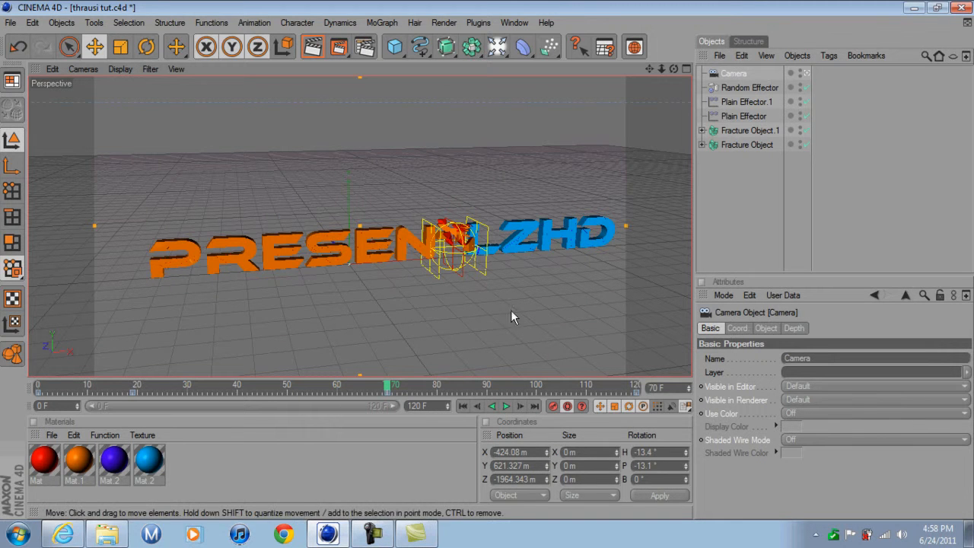
# Step: At frame 120, keyframe the camera at about X 278 m, Y 692 m, Z -1958 m, rotated to H 8.6°, P -20.1°
pyautogui.click(636, 385)
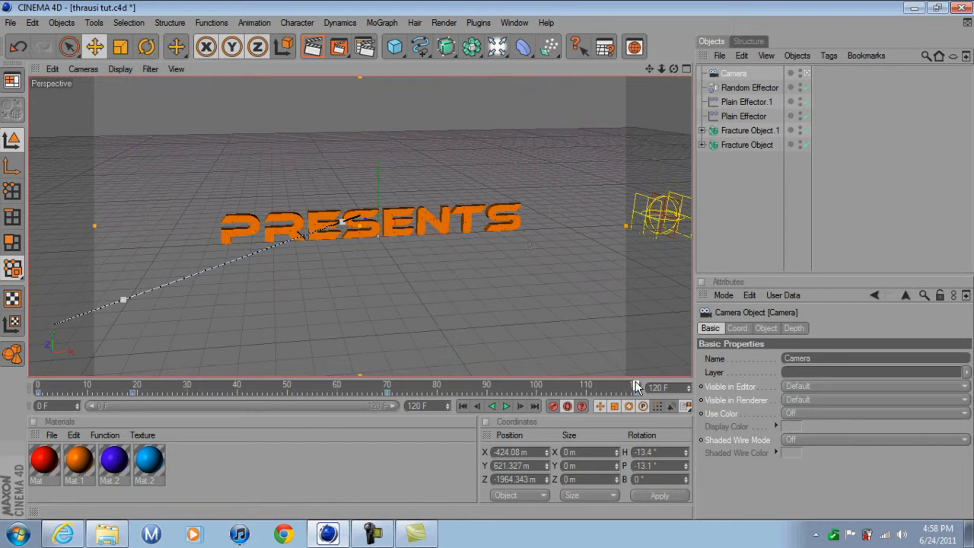
pyautogui.scroll(2, 466, 224)
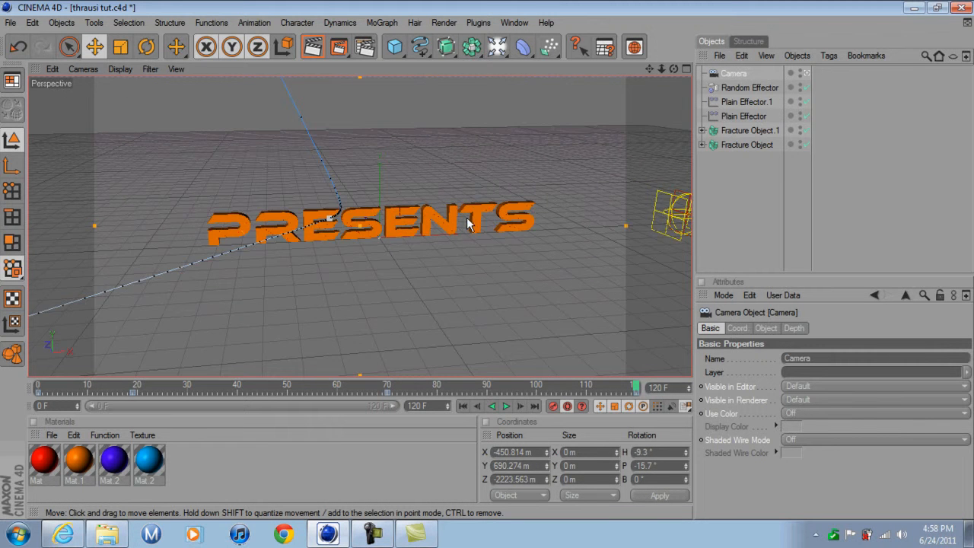
pyautogui.scroll(2, 481, 200)
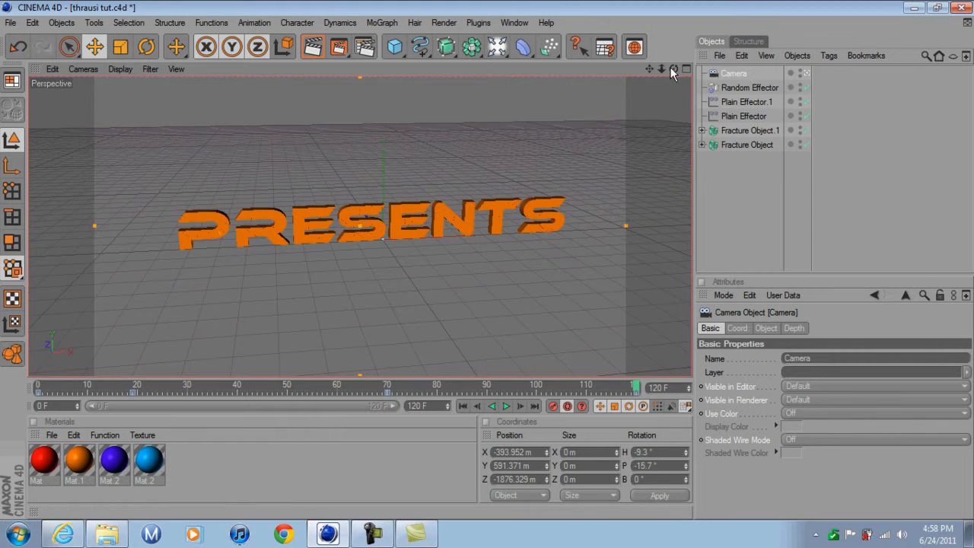
pyautogui.moveTo(649, 68); pyautogui.dragTo(469, 102)
pyautogui.moveTo(674, 68); pyautogui.dragTo(717, 78)
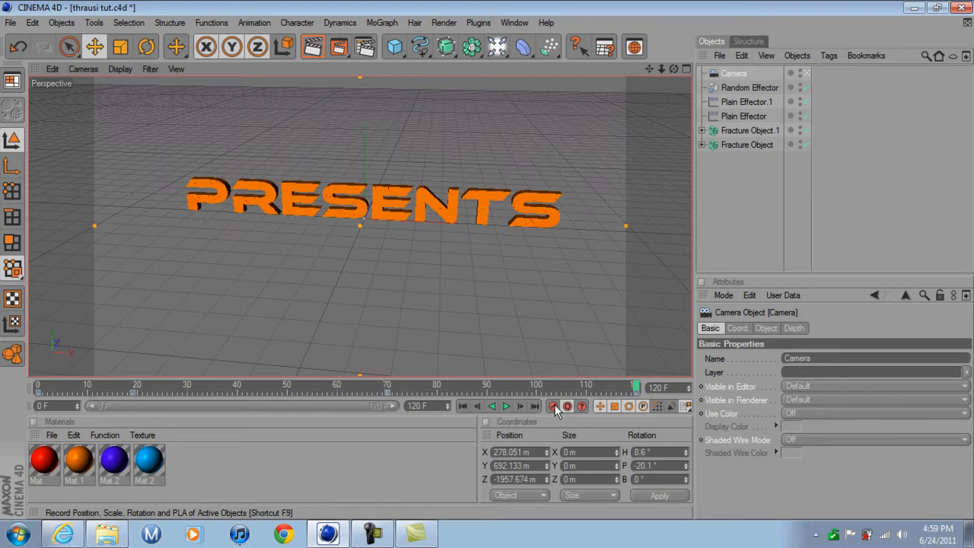
# Step: Play the camera animation from frame 0 to review the text transformation, and stop the playback
pyautogui.click(462, 406)
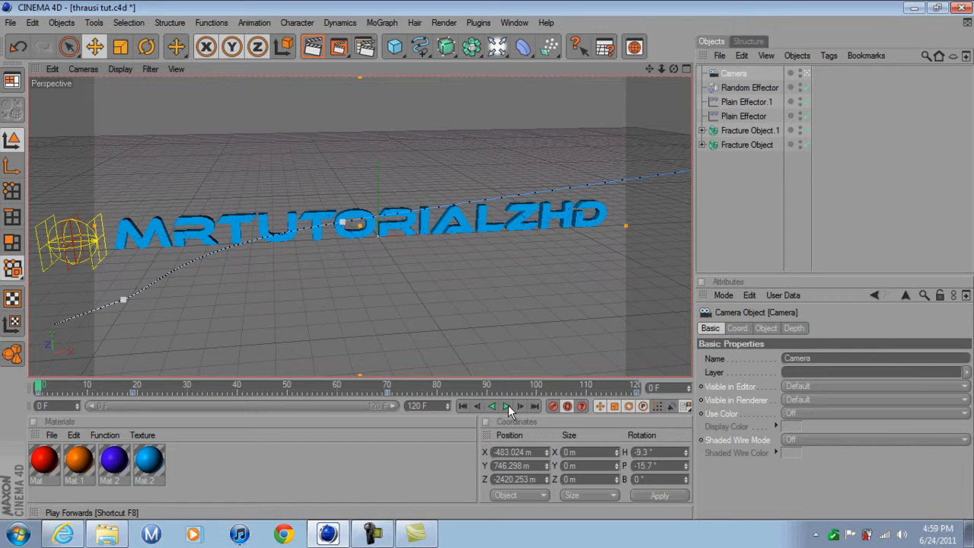
pyautogui.click(508, 406)
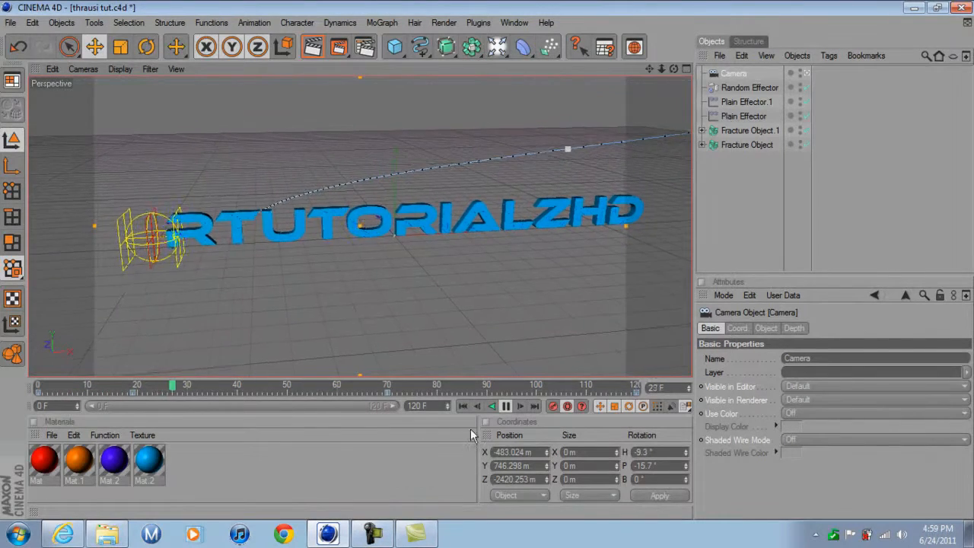
pyautogui.click(505, 405)
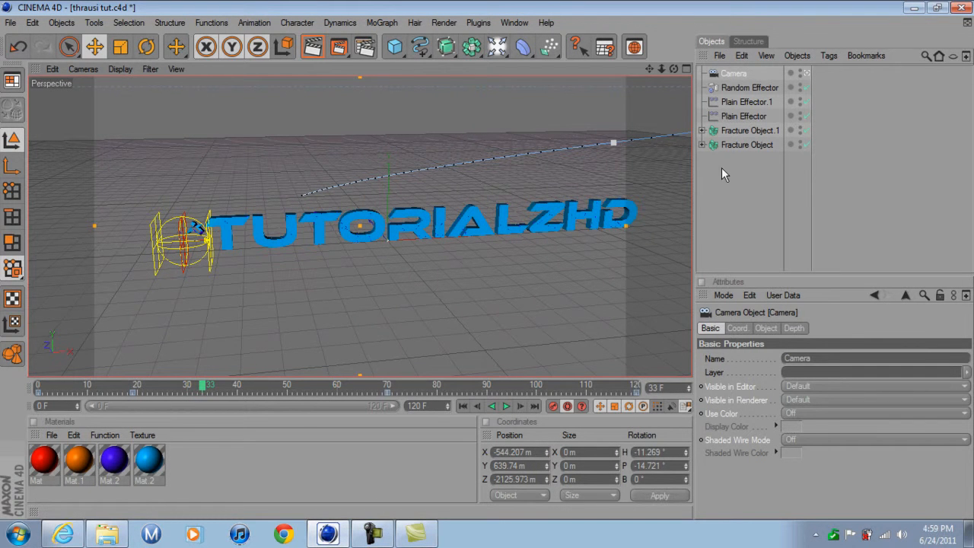
# Step: Add a MoGraph Delay Effector to the scene
pyautogui.click(743, 130)
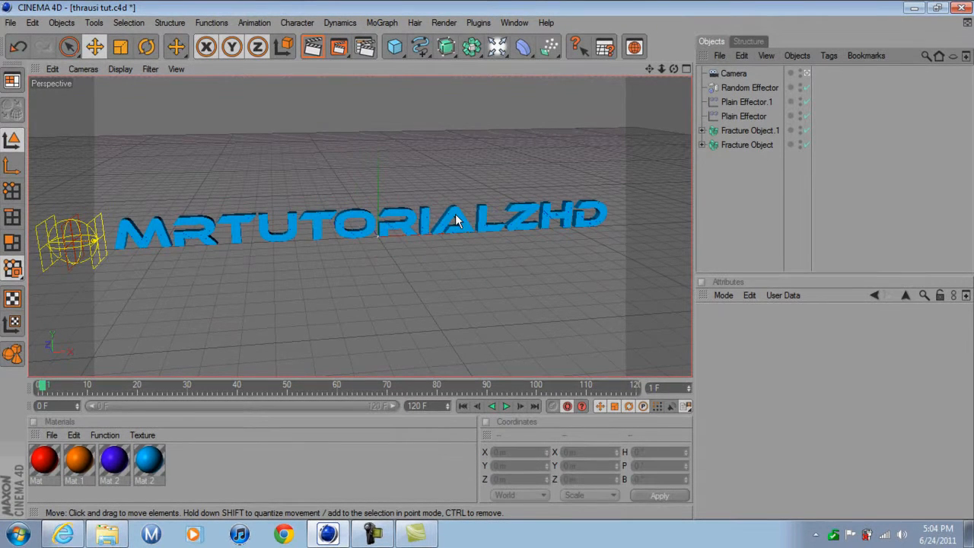
pyautogui.click(382, 23)
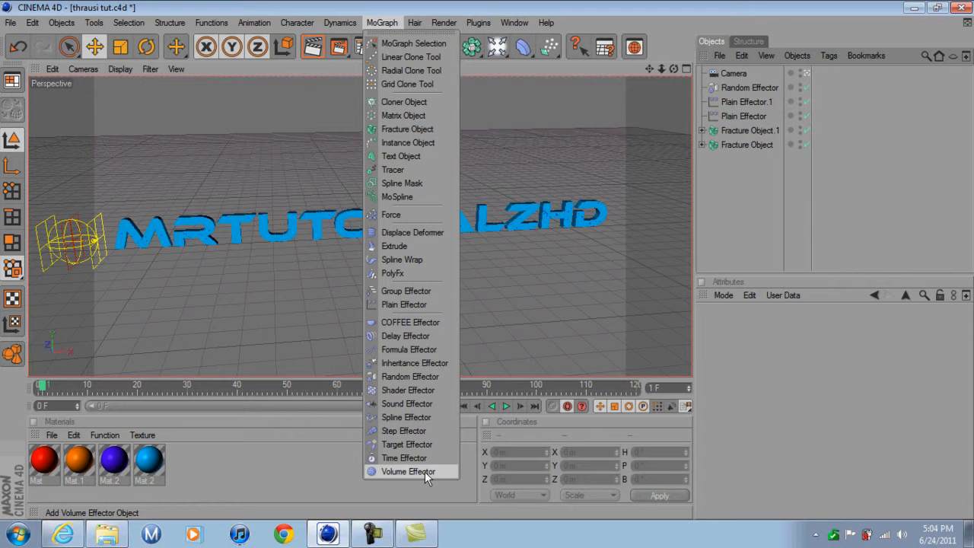
pyautogui.click(411, 336)
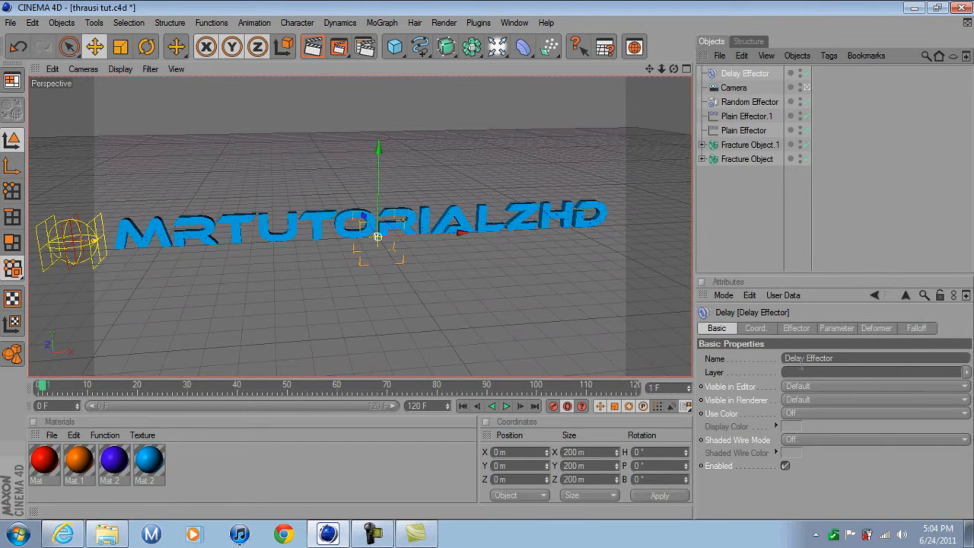
# Step: Examine the Delay Effector's falloff shapes, deformer options, transform parameters and effector settings
pyautogui.click(917, 328)
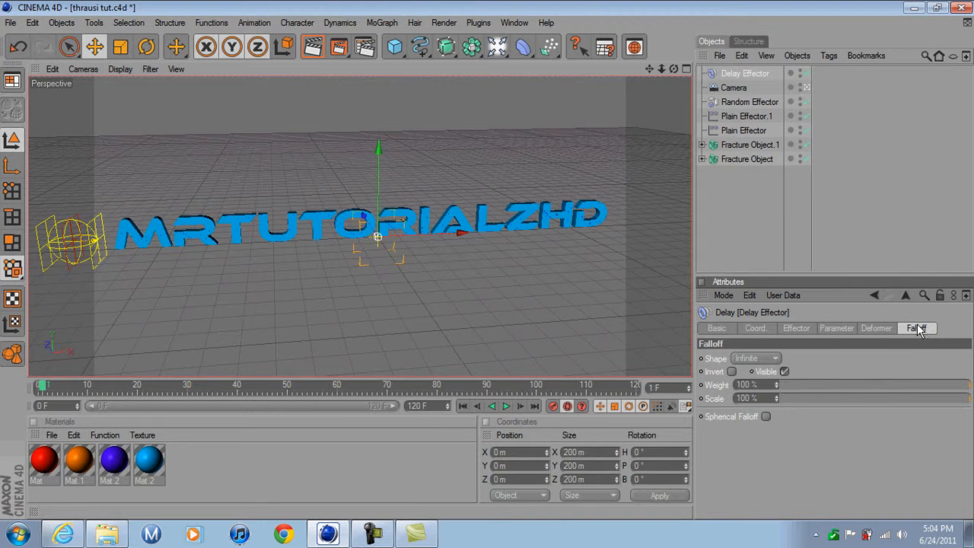
pyautogui.click(777, 360)
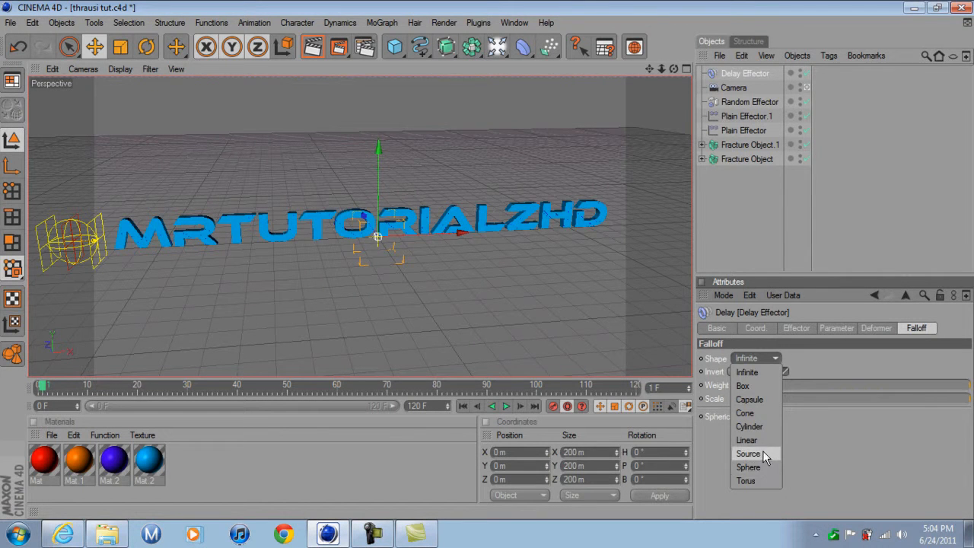
pyautogui.click(870, 326)
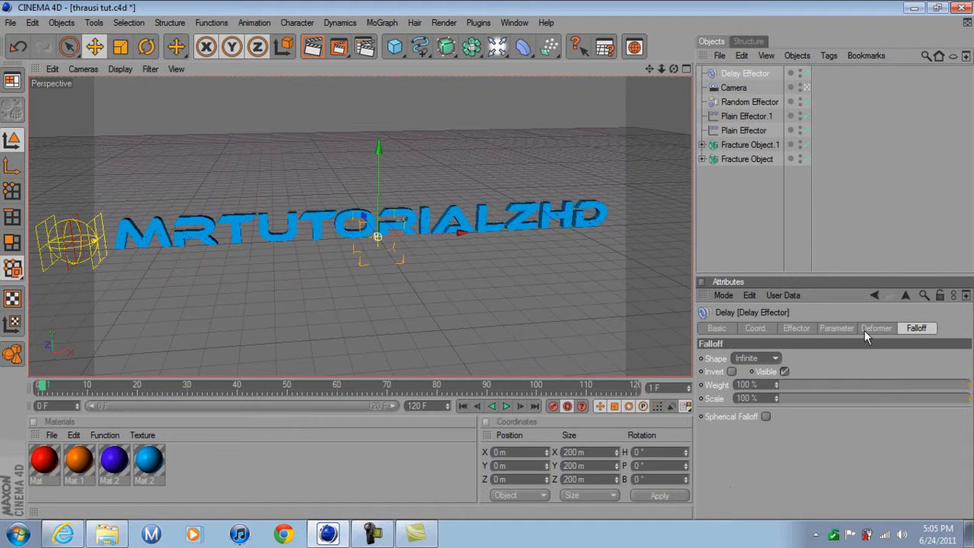
pyautogui.click(864, 331)
pyautogui.click(787, 358)
pyautogui.click(787, 358)
pyautogui.click(837, 328)
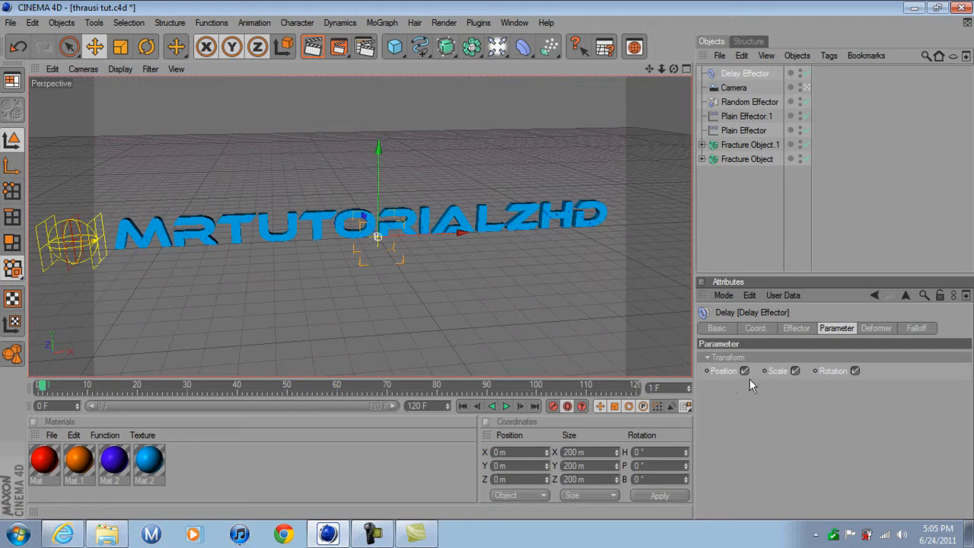
pyautogui.click(795, 328)
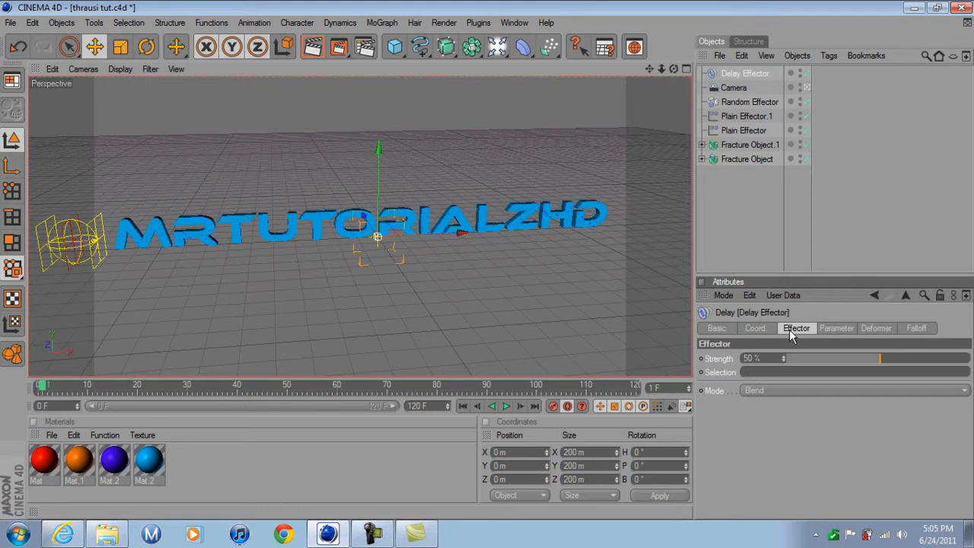
# Step: Set the Delay Effector's mode to Spring with 75% strength, preview the animation, and return to frame 0
pyautogui.click(779, 390)
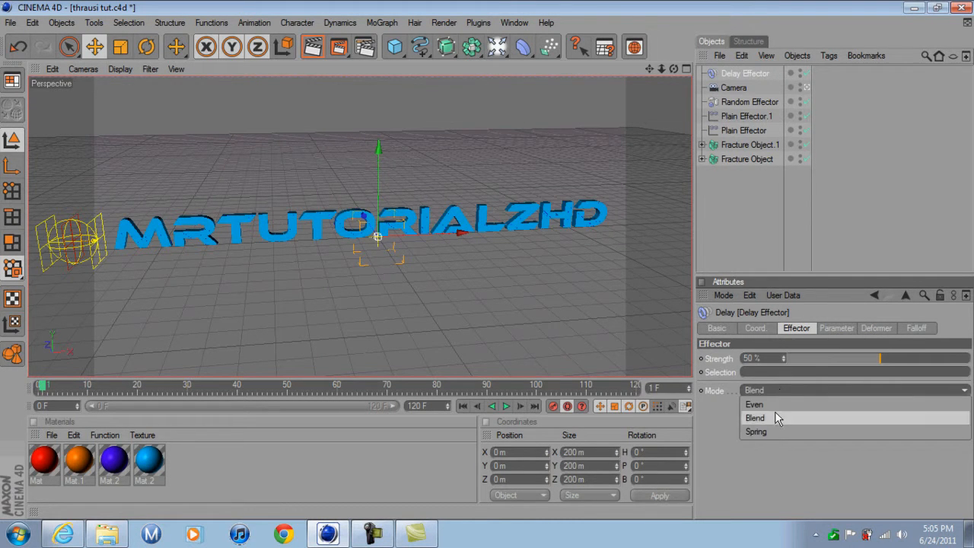
pyautogui.click(762, 433)
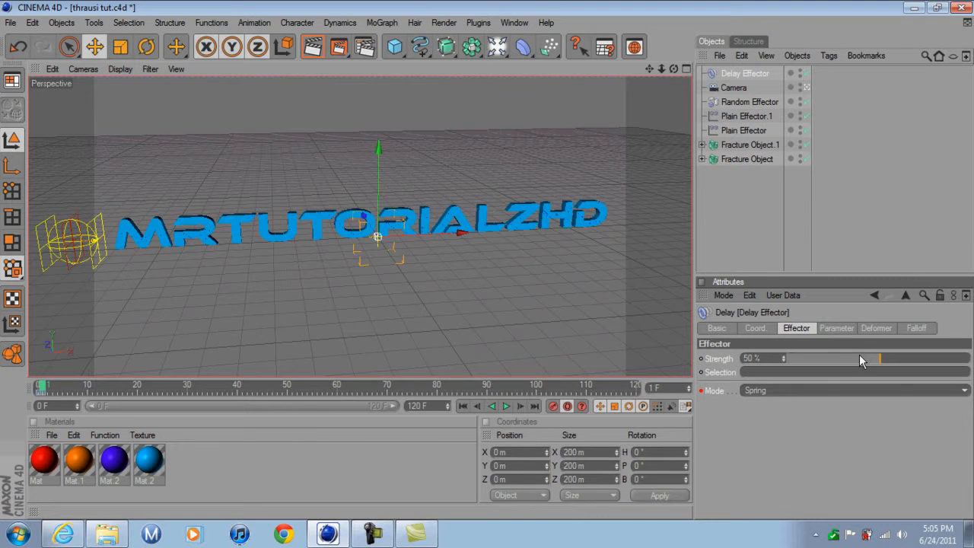
pyautogui.moveTo(878, 359); pyautogui.dragTo(898, 359)
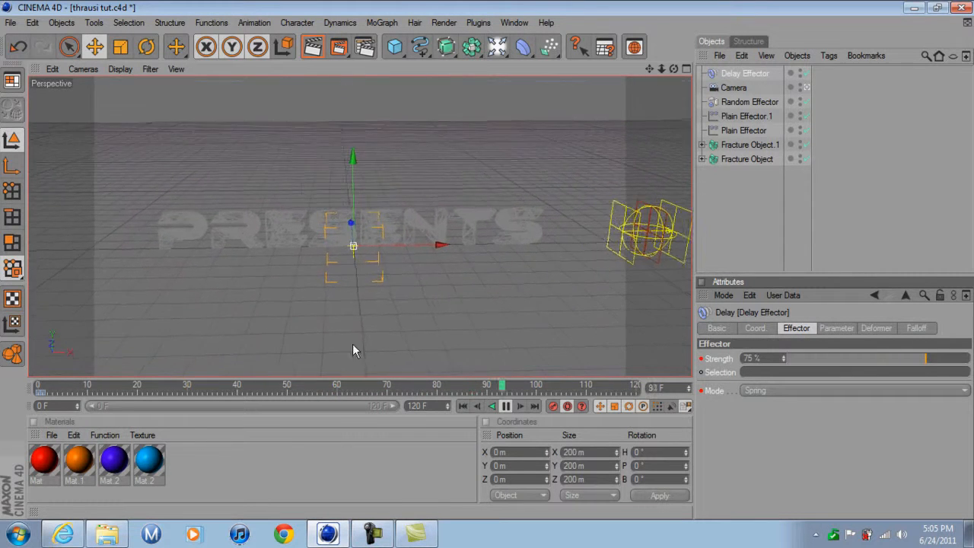
pyautogui.click(505, 406)
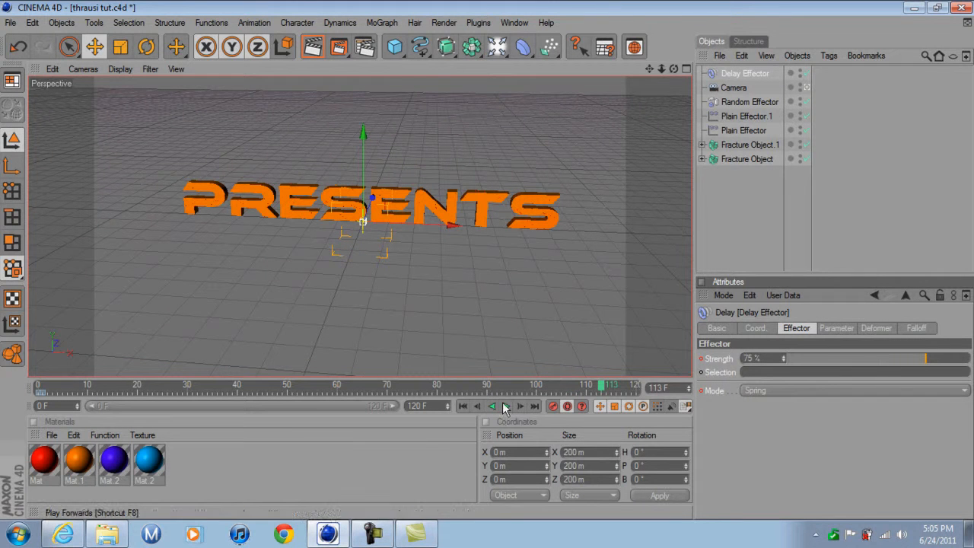
pyautogui.click(464, 406)
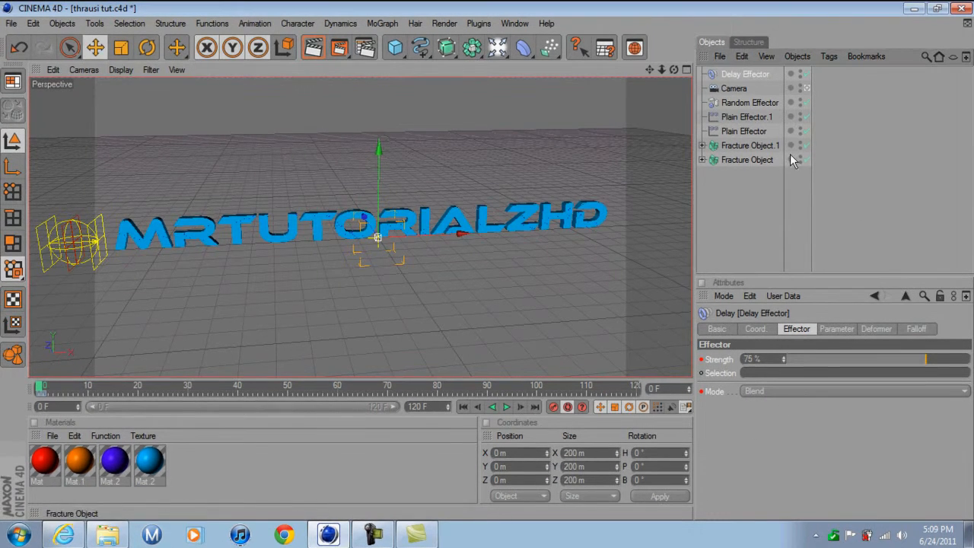
# Step: Add Rigid Body tags to both Fracture Object.1 and Fracture Object
pyautogui.moveTo(728, 192); pyautogui.dragTo(755, 137)
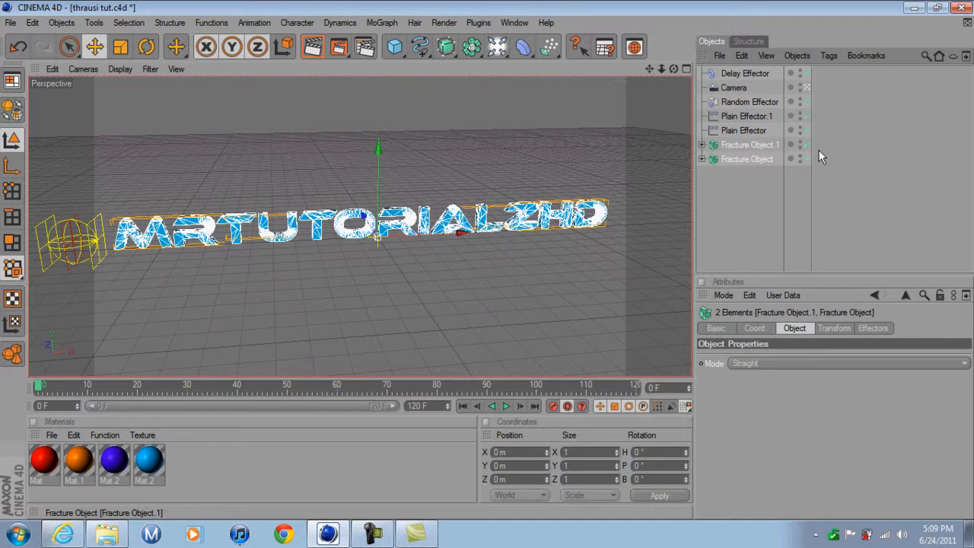
pyautogui.rightClick(743, 147)
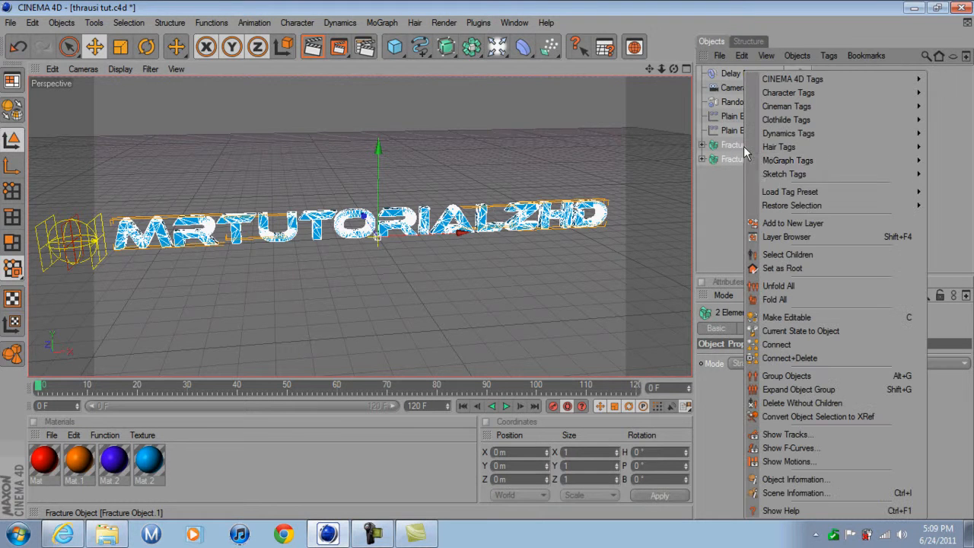
pyautogui.moveTo(790, 162)
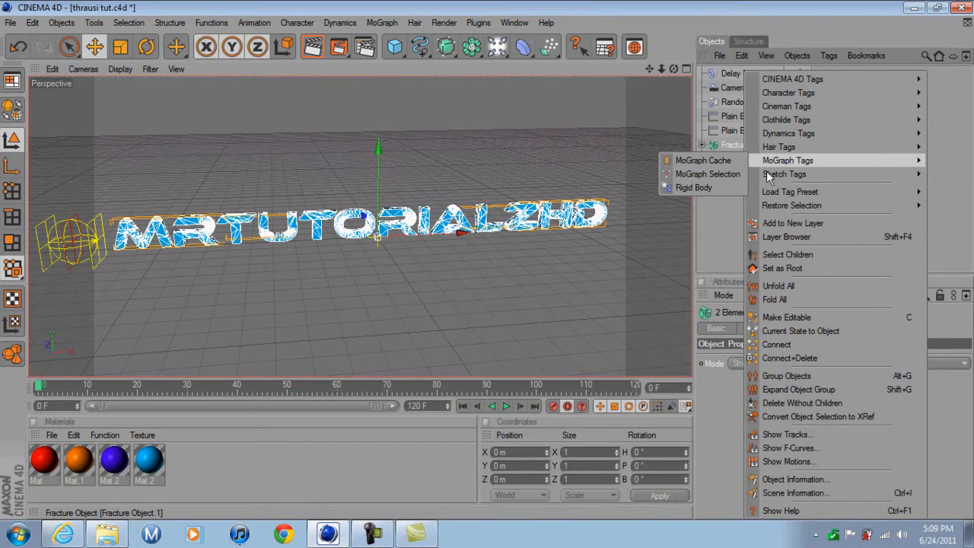
pyautogui.click(695, 188)
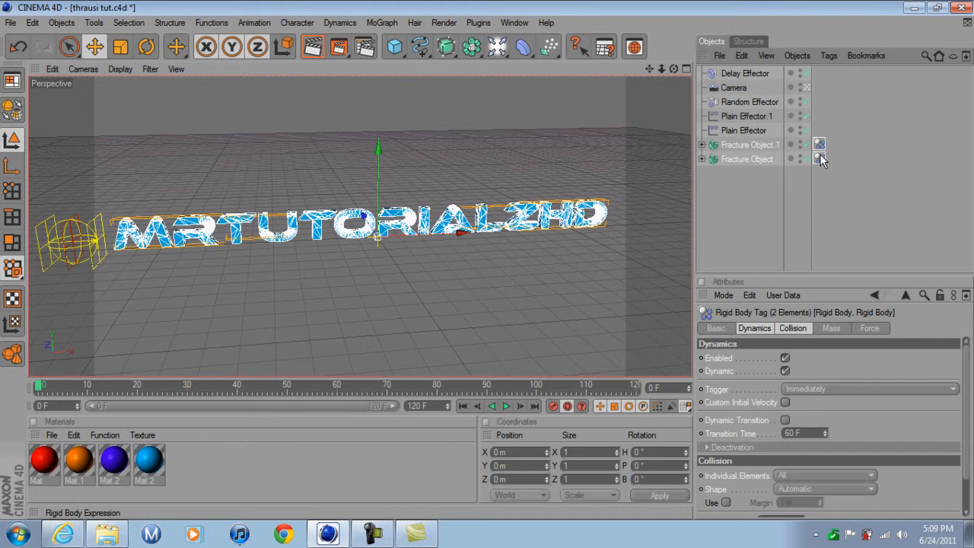
# Step: Set the trigger of Fracture Object's Rigid Body tag to At Velocity Peak and turn off Dynamic on Fracture Object.1's Rigid Body tag
pyautogui.click(819, 159)
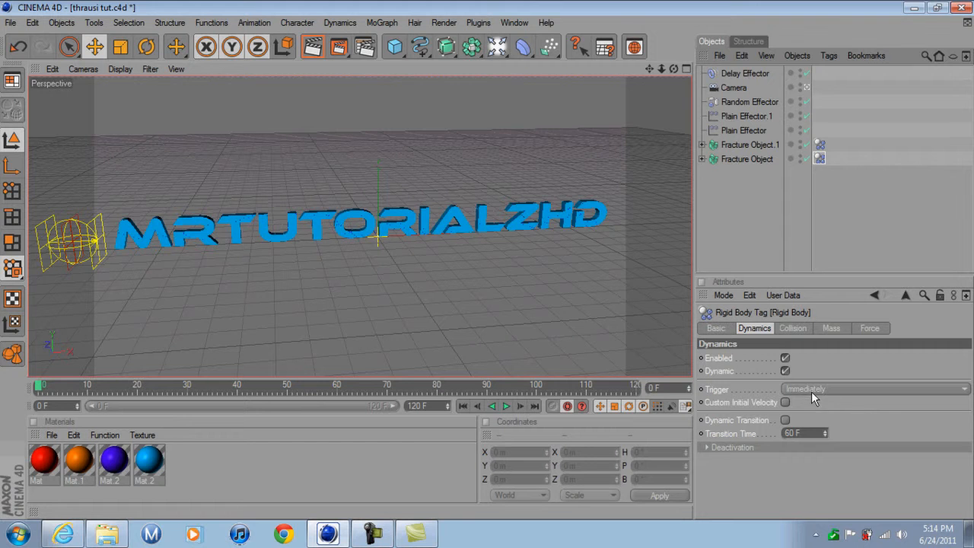
pyautogui.click(754, 329)
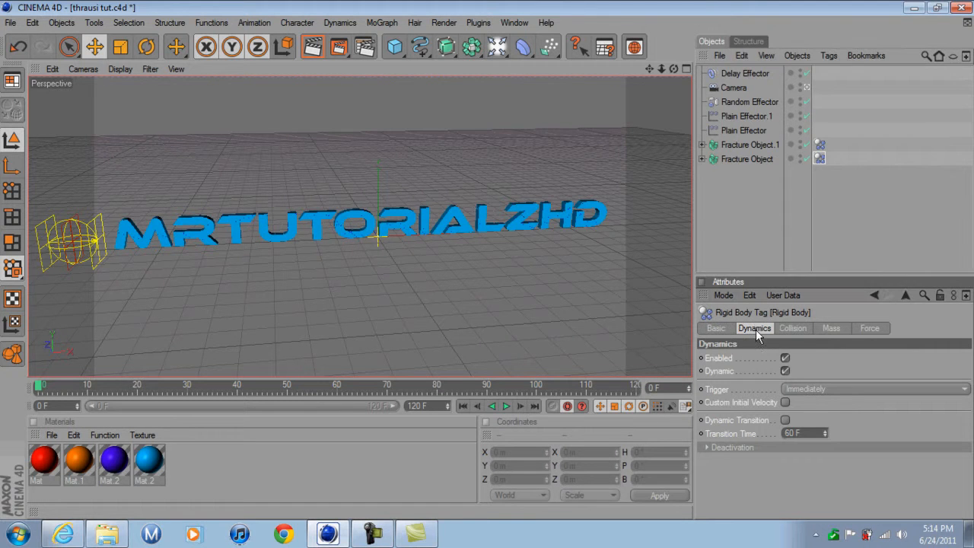
pyautogui.click(841, 388)
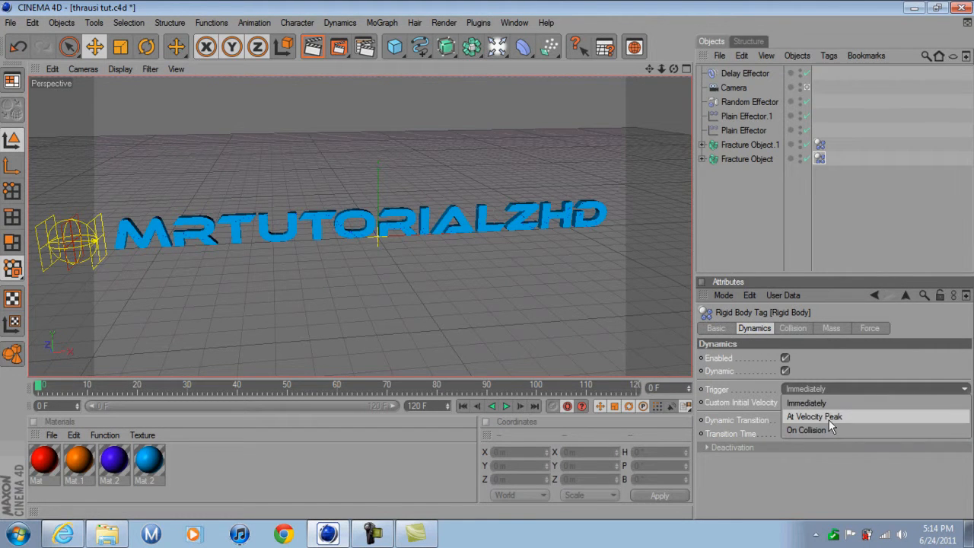
pyautogui.click(830, 413)
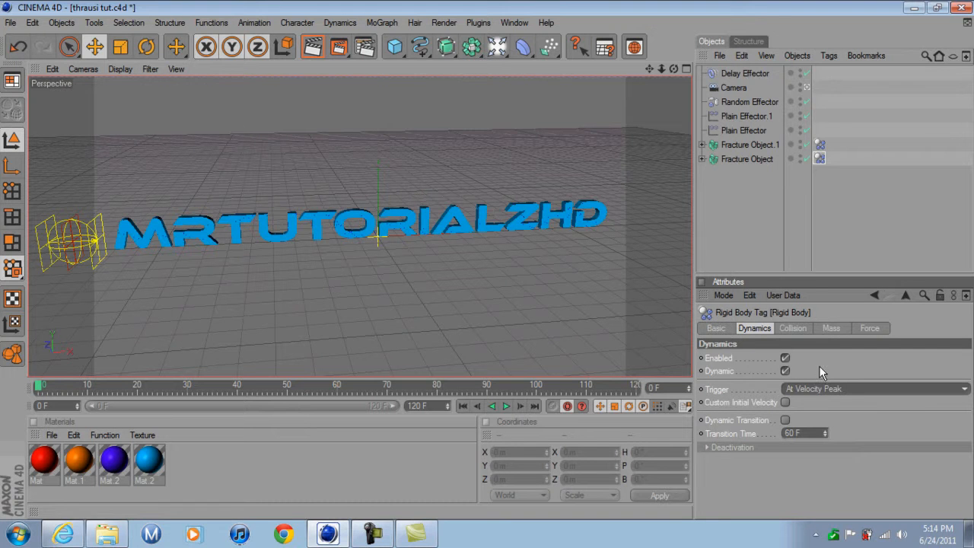
pyautogui.click(819, 144)
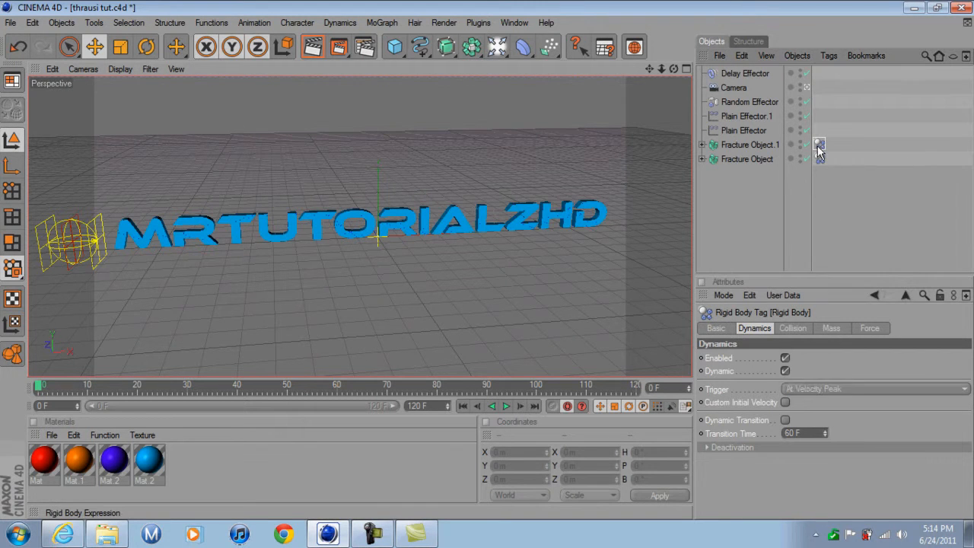
pyautogui.click(784, 371)
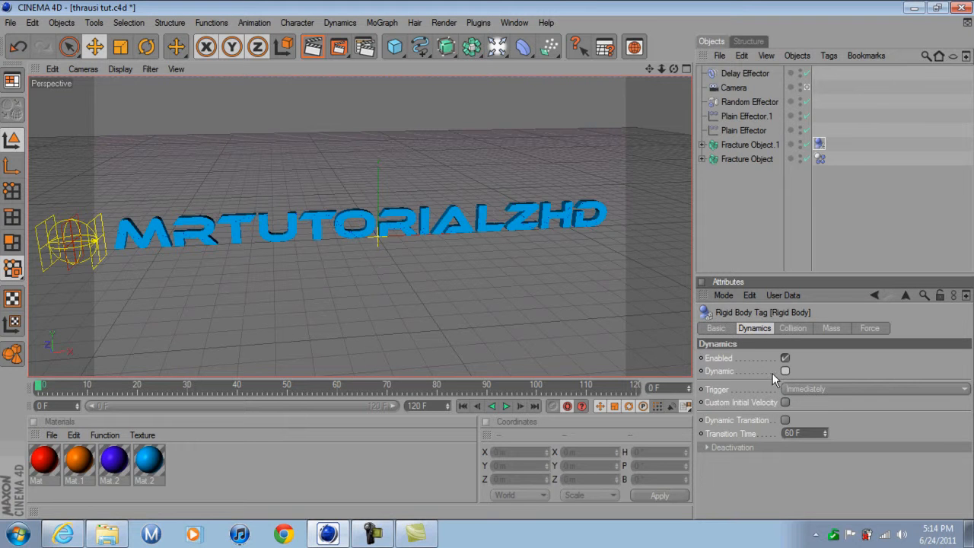
pyautogui.click(745, 159)
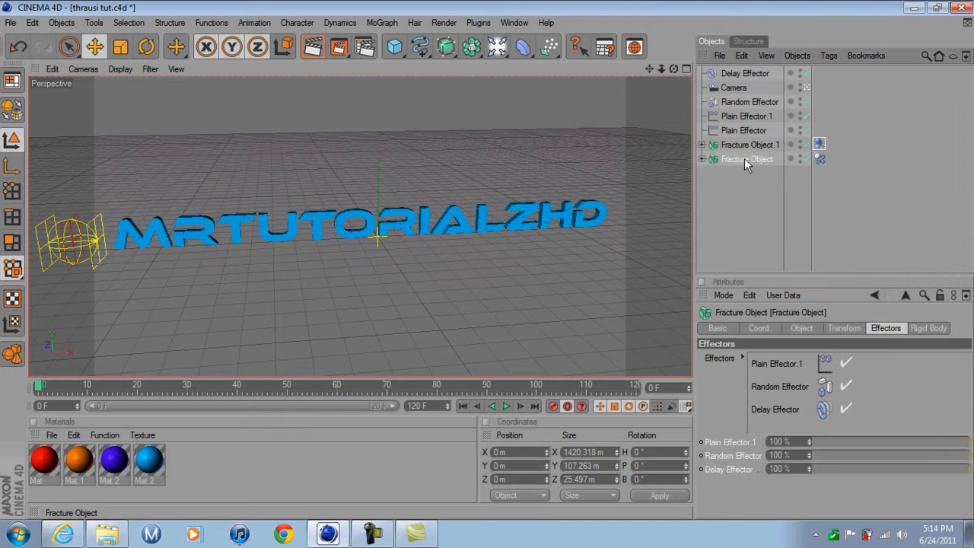
pyautogui.click(847, 365)
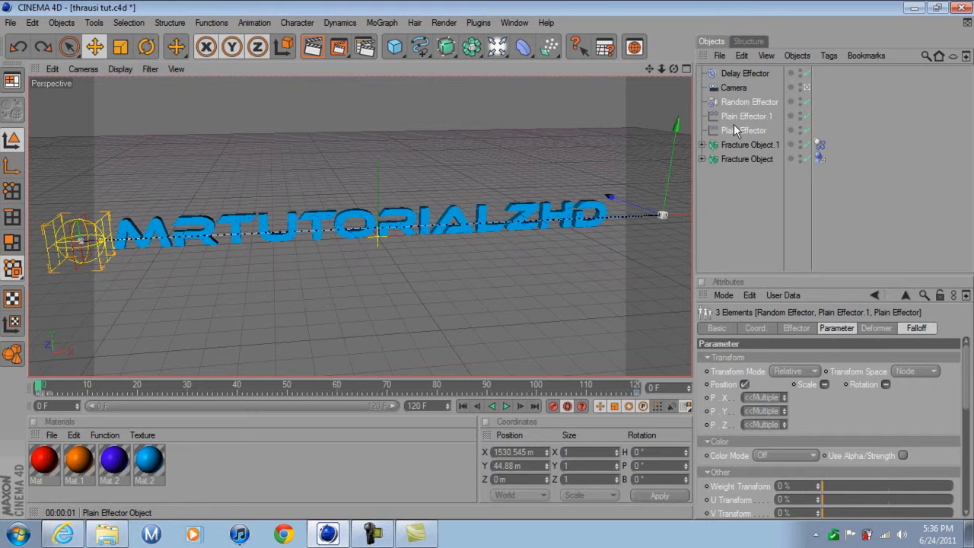
# Step: Group the Random Effector and both Plain Effectors under a null object and move it along X to about -1345 m
pyautogui.hotkey('alt', 'g')
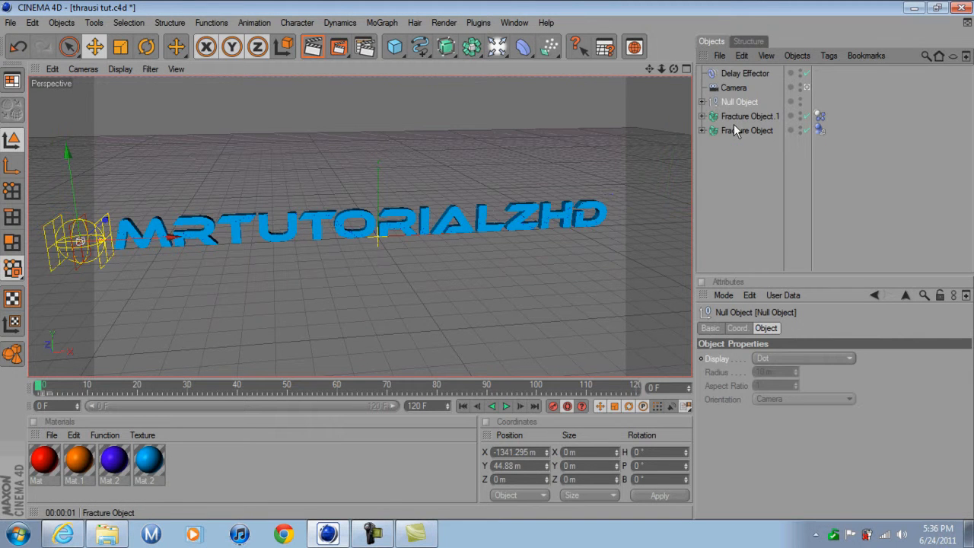
pyautogui.click(702, 102)
pyautogui.click(703, 102)
pyautogui.moveTo(172, 236)
pyautogui.mouseDown()
pyautogui.moveTo(441, 227)
pyautogui.moveTo(138, 238)
pyautogui.moveTo(175, 237)
pyautogui.mouseUp()
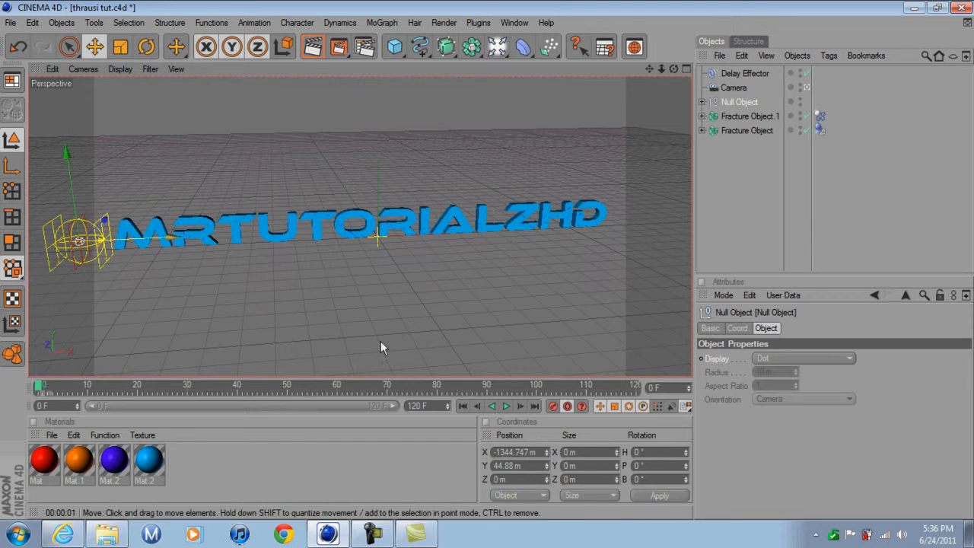
# Step: Preview the shattering animation and return to frame 0
pyautogui.click(506, 406)
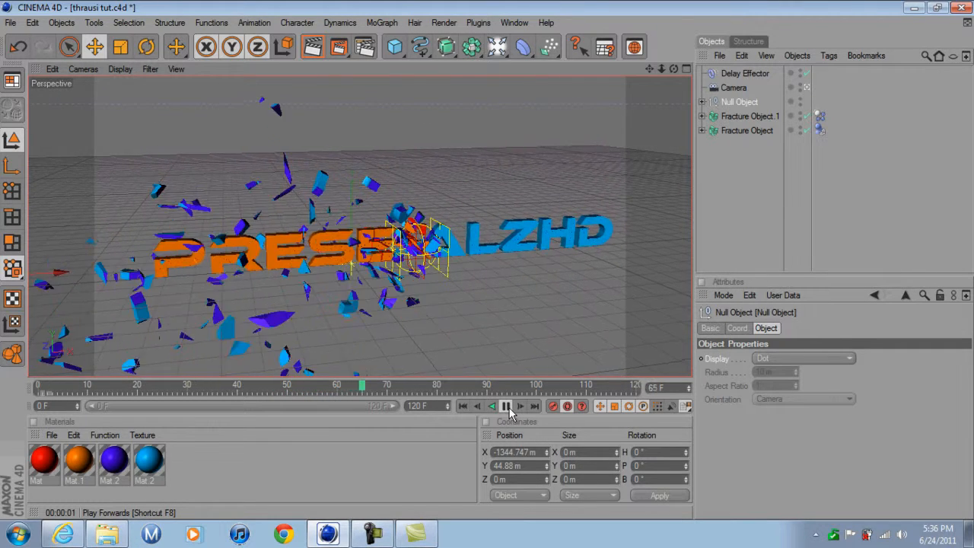
pyautogui.click(508, 407)
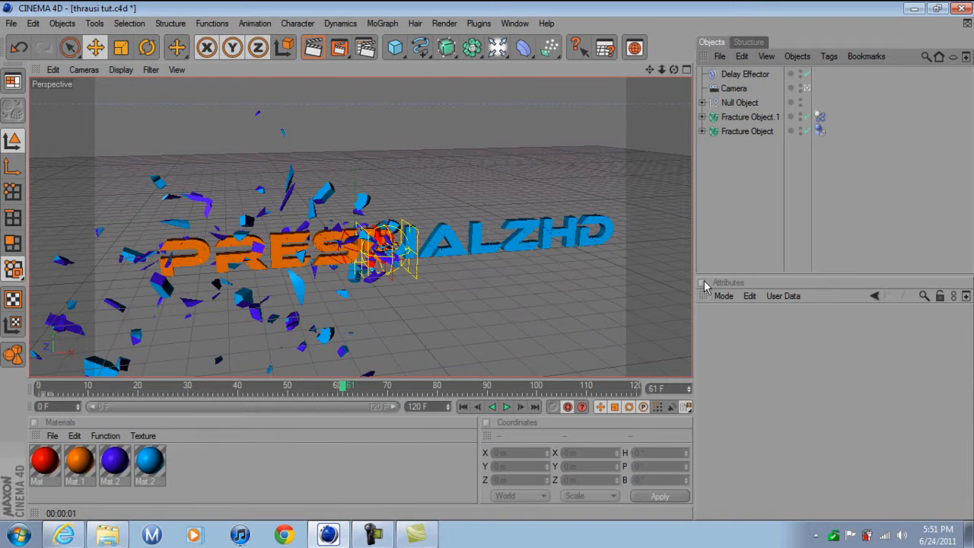
pyautogui.click(464, 407)
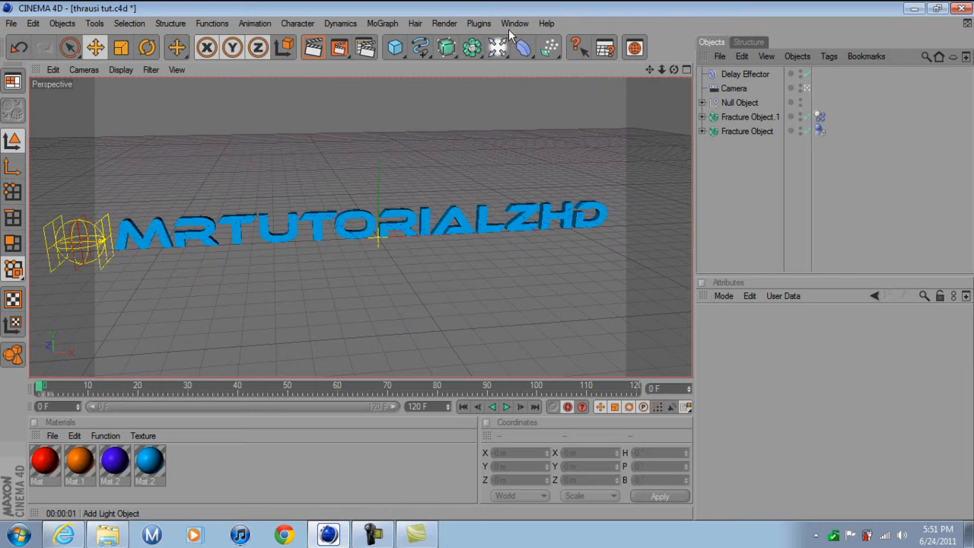
# Step: Add a Floor object to the scene and scale it to 3 in X, 1.1 in Y and 1.88 in Z
pyautogui.click(523, 47)
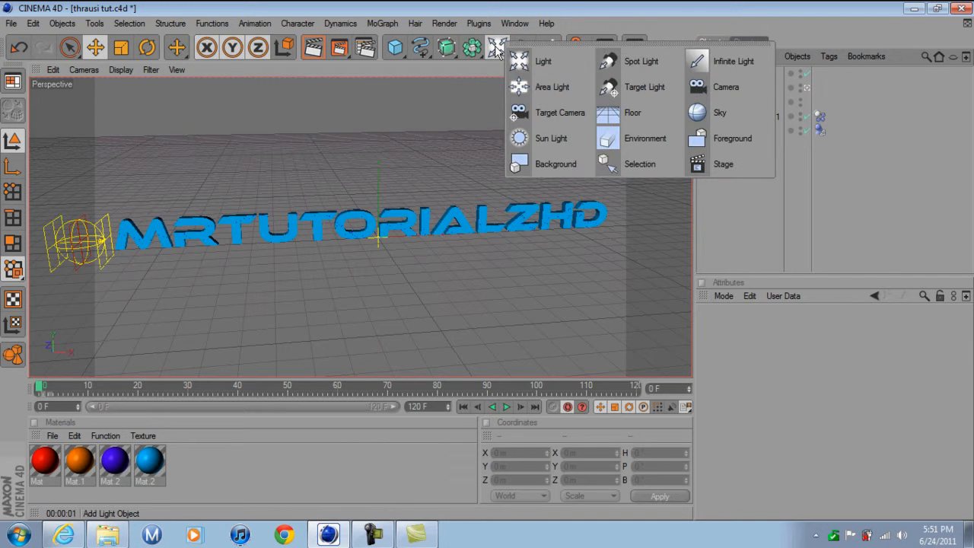
pyautogui.click(618, 113)
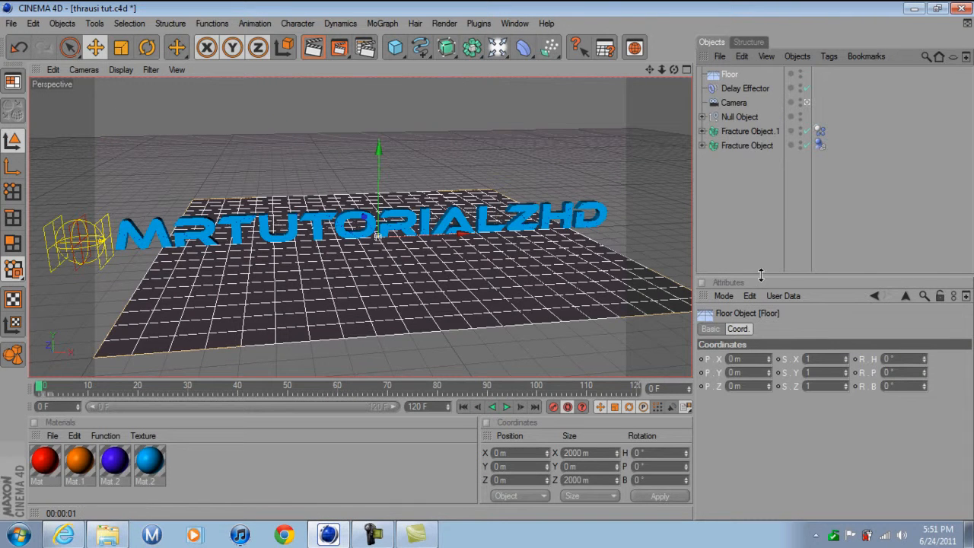
pyautogui.moveTo(847, 358); pyautogui.dragTo(857, 384)
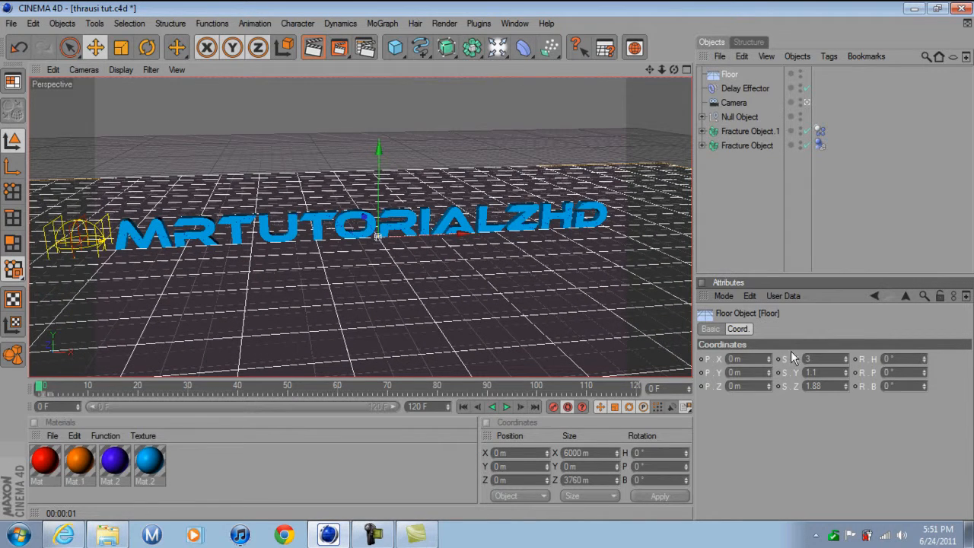
# Step: Add a MoGraph Rigid Body tag to the floor and play the animation to check the fragments' collisions
pyautogui.rightClick(730, 76)
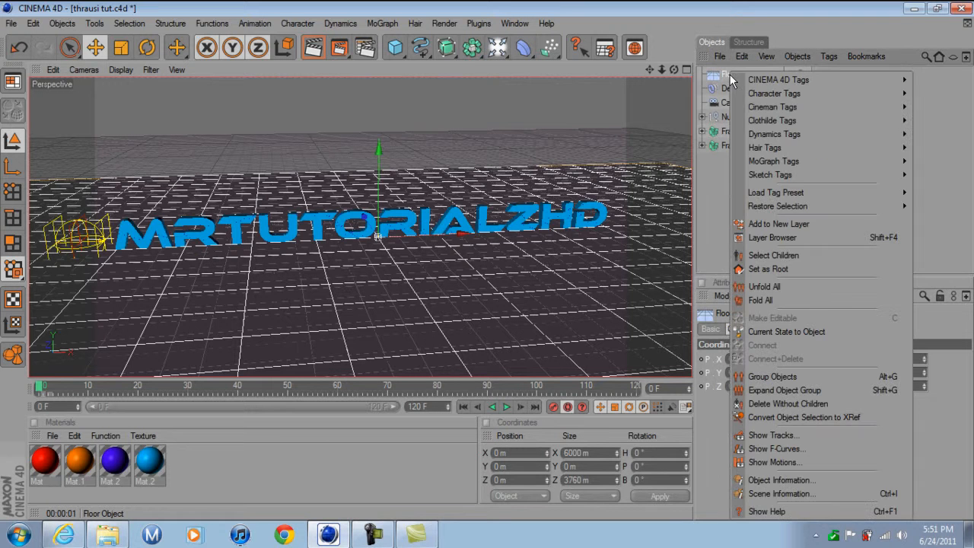
pyautogui.moveTo(777, 163)
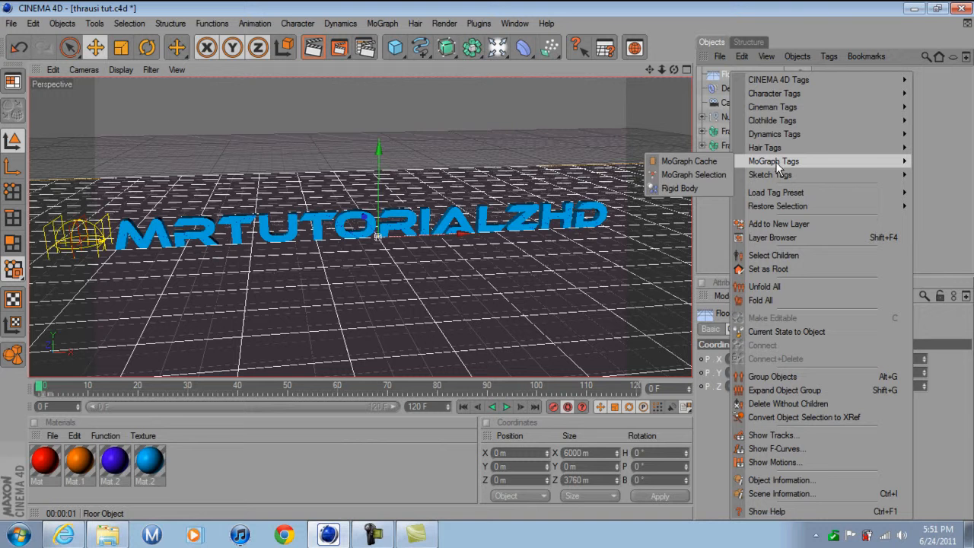
pyautogui.click(694, 188)
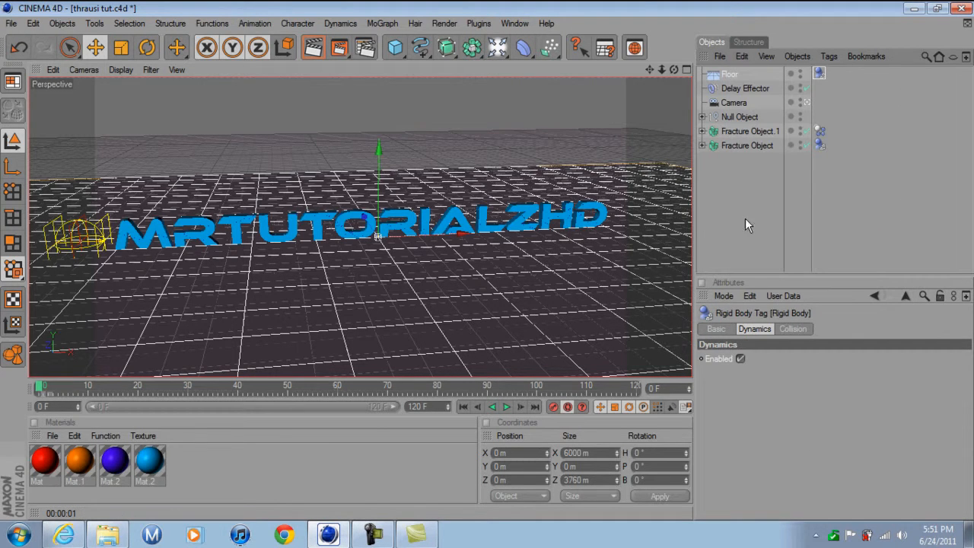
pyautogui.click(507, 407)
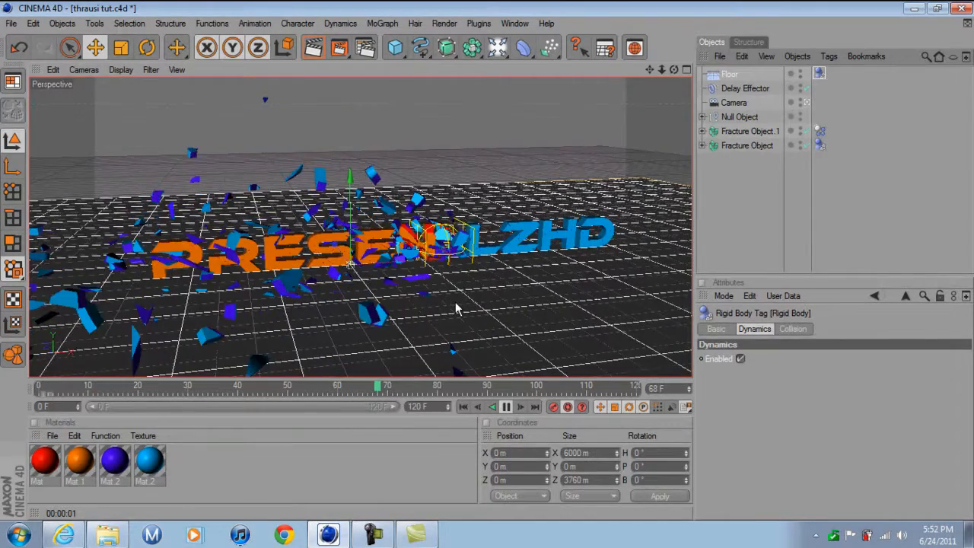
pyautogui.click(507, 407)
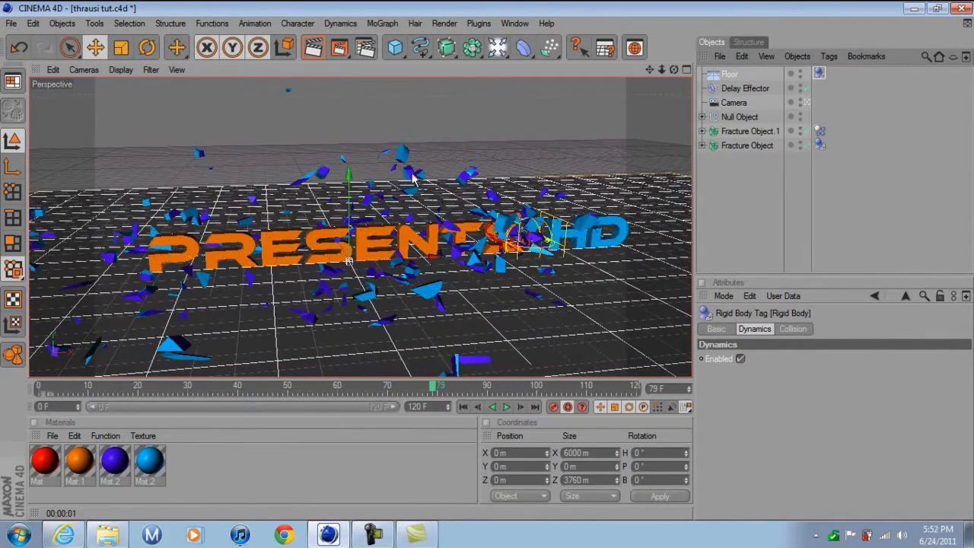
# Step: Examine the render settings for the save location, render engine, output size, movie format, multi-pass, anti-aliasing and general options
pyautogui.click(366, 48)
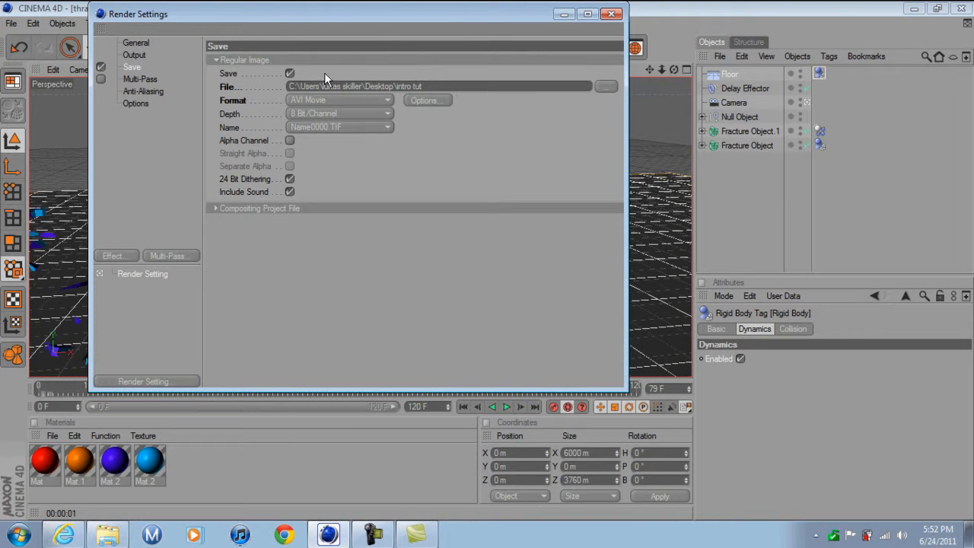
pyautogui.click(605, 86)
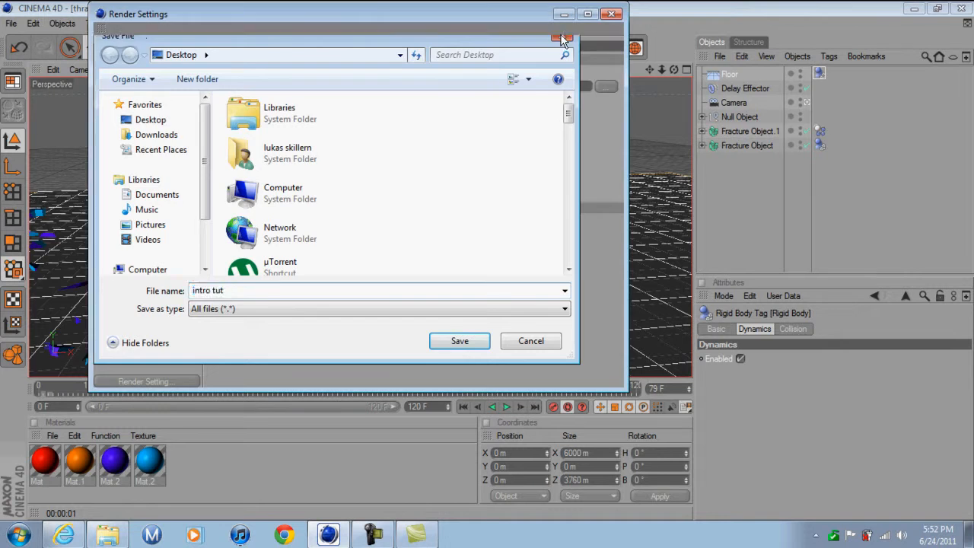
pyautogui.click(562, 35)
pyautogui.click(137, 43)
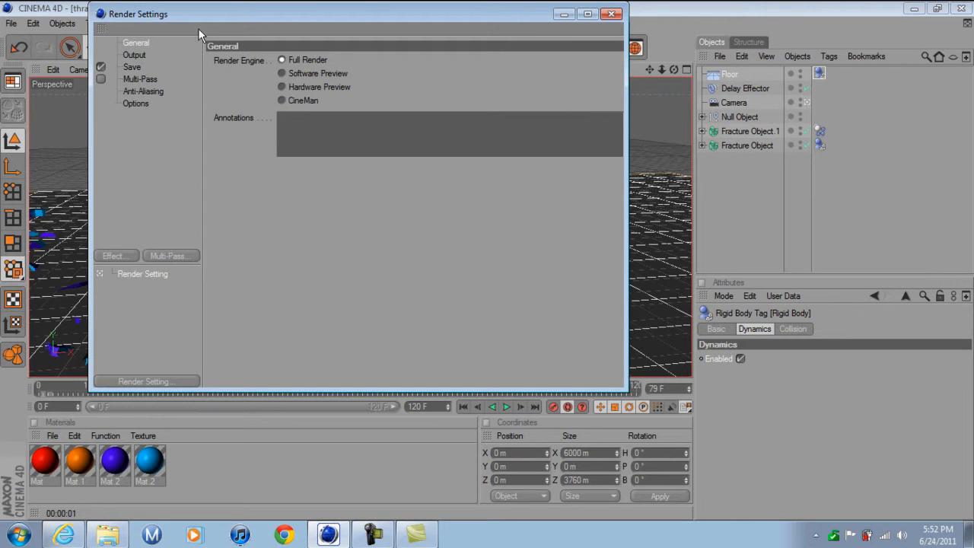
pyautogui.click(134, 55)
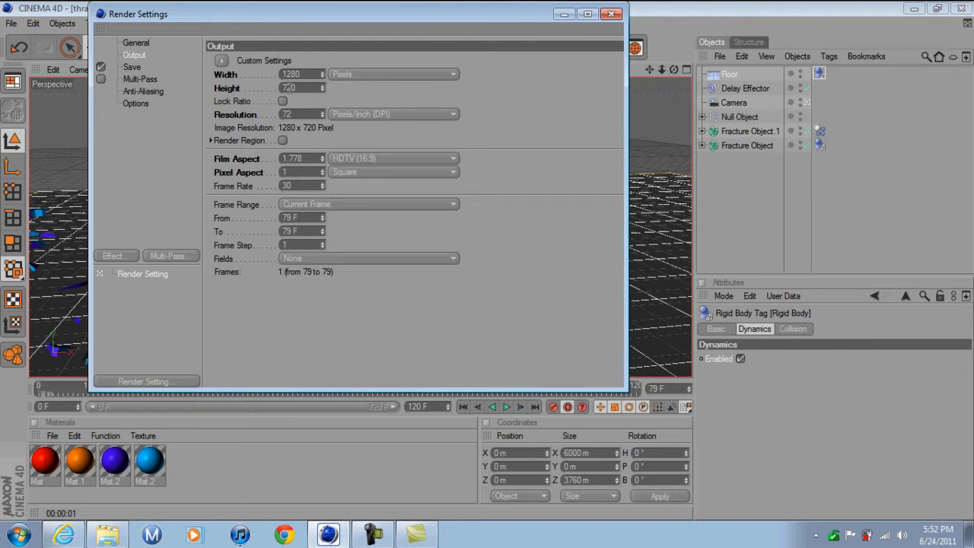
pyautogui.click(131, 67)
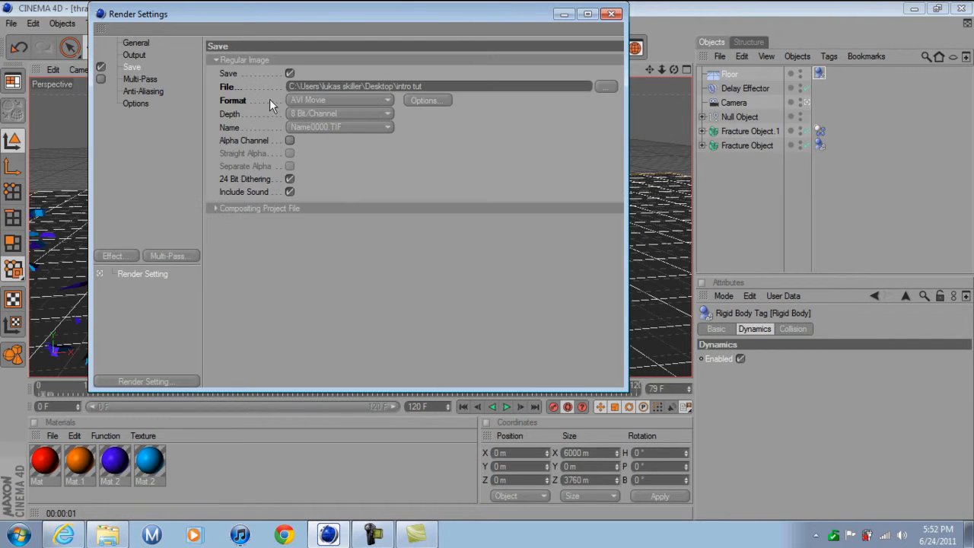
pyautogui.click(312, 99)
pyautogui.click(326, 452)
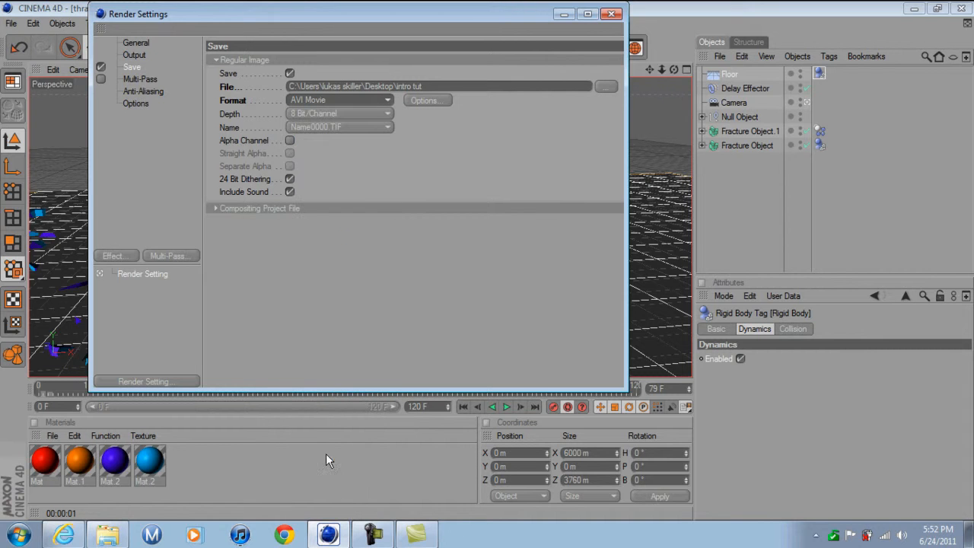
pyautogui.click(140, 104)
pyautogui.click(134, 67)
pyautogui.click(133, 79)
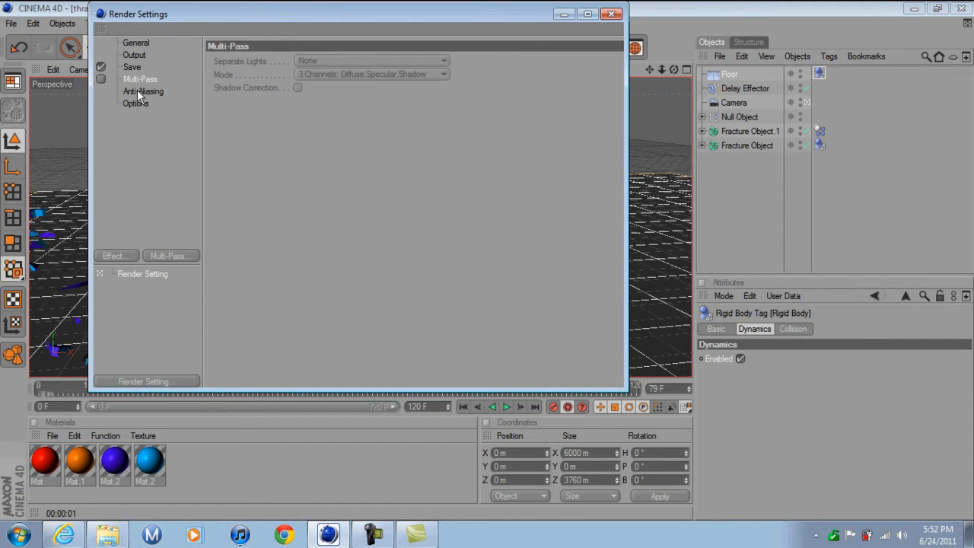
pyautogui.click(137, 90)
# Step: Set the render output's frame range to All Frames, check the save settings and close the render settings
pyautogui.click(135, 56)
pyautogui.click(316, 204)
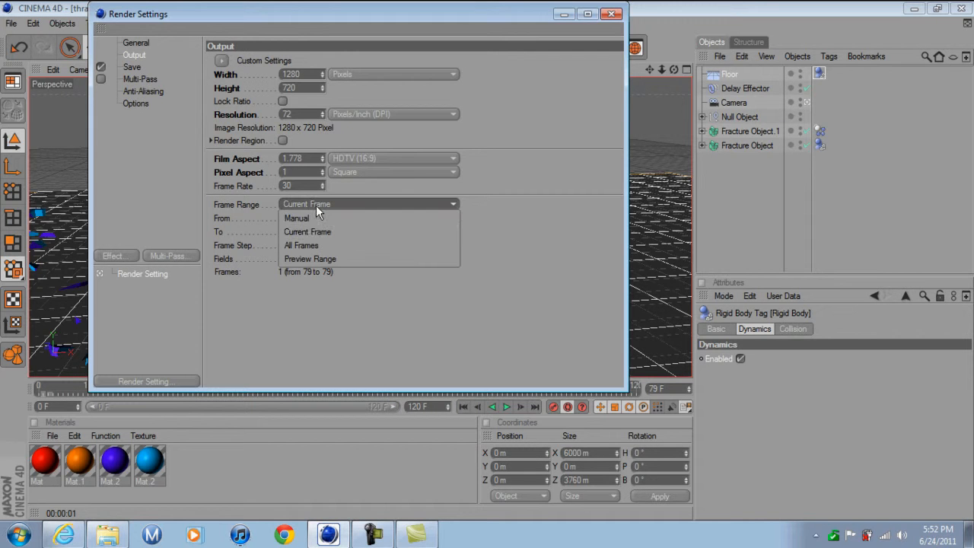
pyautogui.click(308, 245)
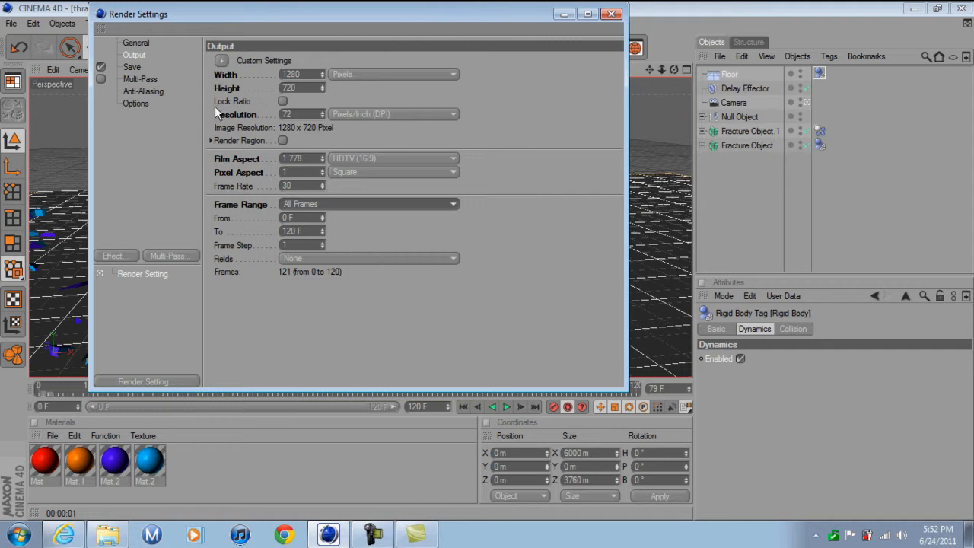
pyautogui.click(142, 66)
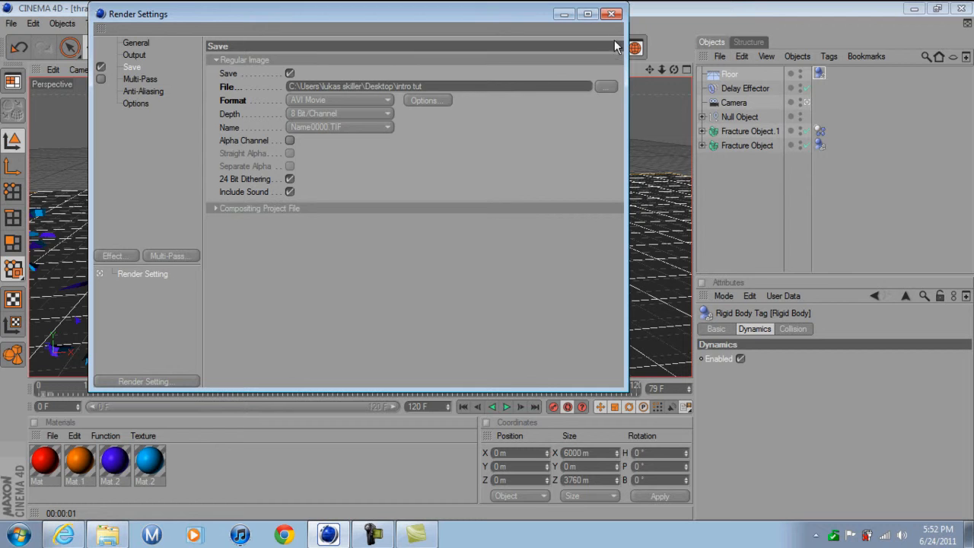
pyautogui.click(612, 16)
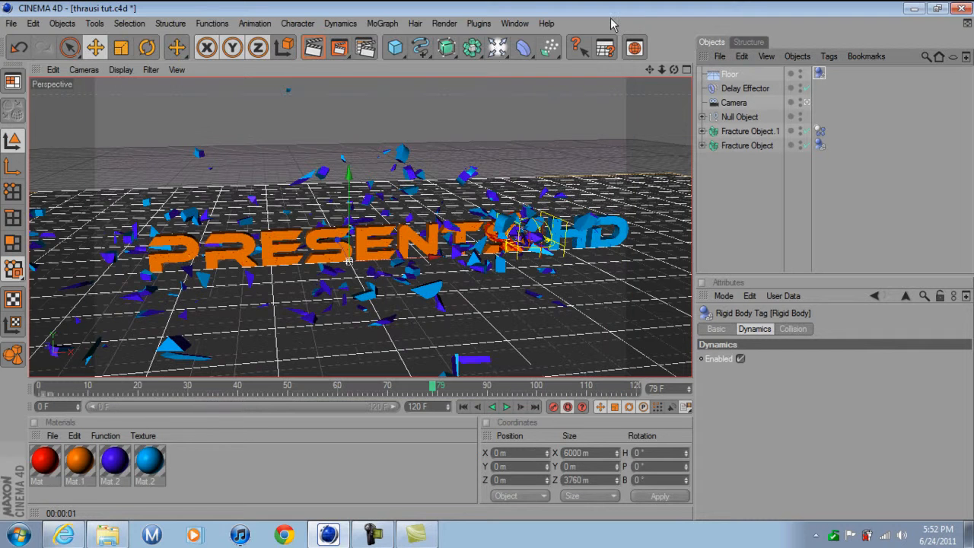
# Step: Render the full animation to the Picture Viewer, saving it as intro tut.avi
pyautogui.click(343, 48)
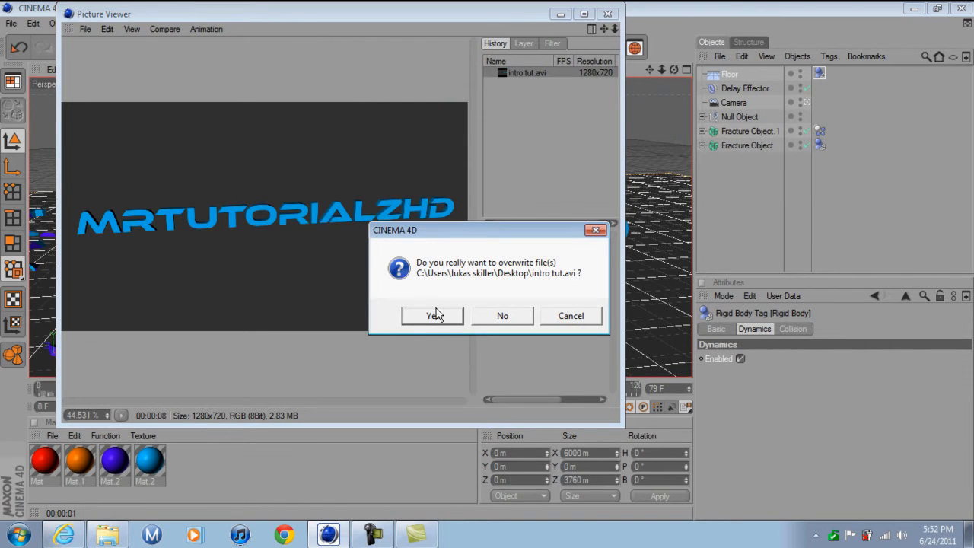